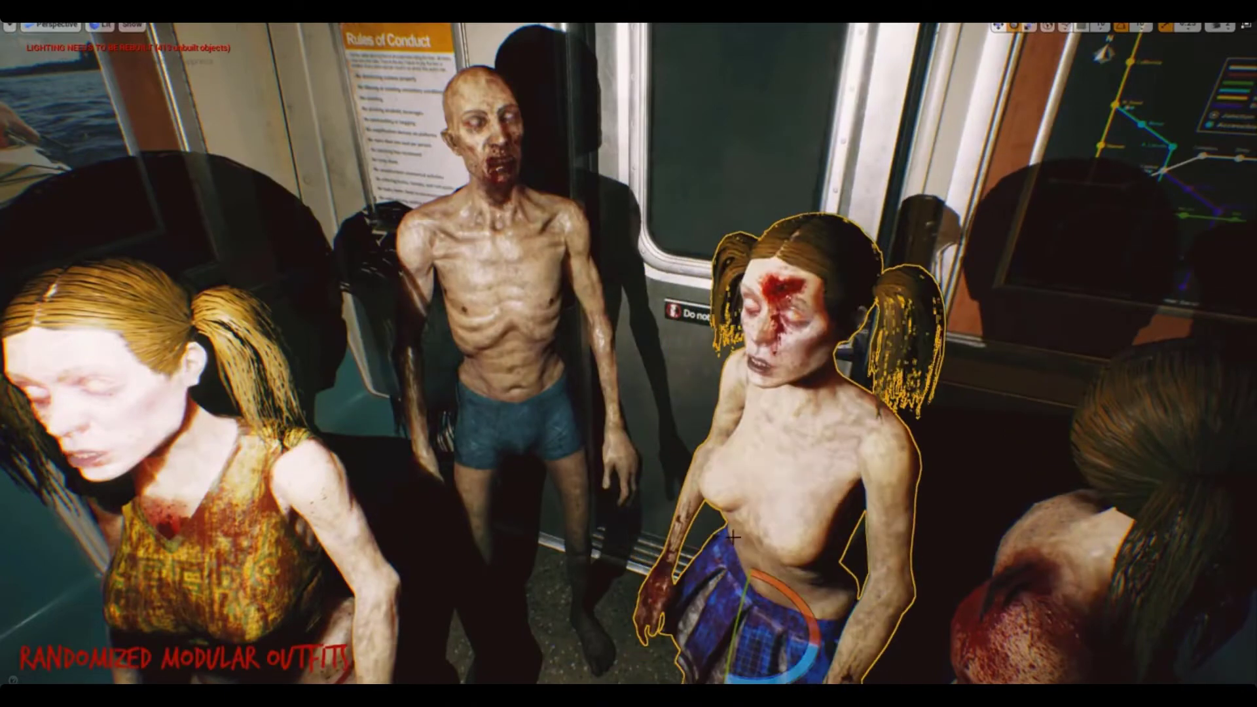
left_click(479, 308)
left_click_drag(527, 487, 675, 487)
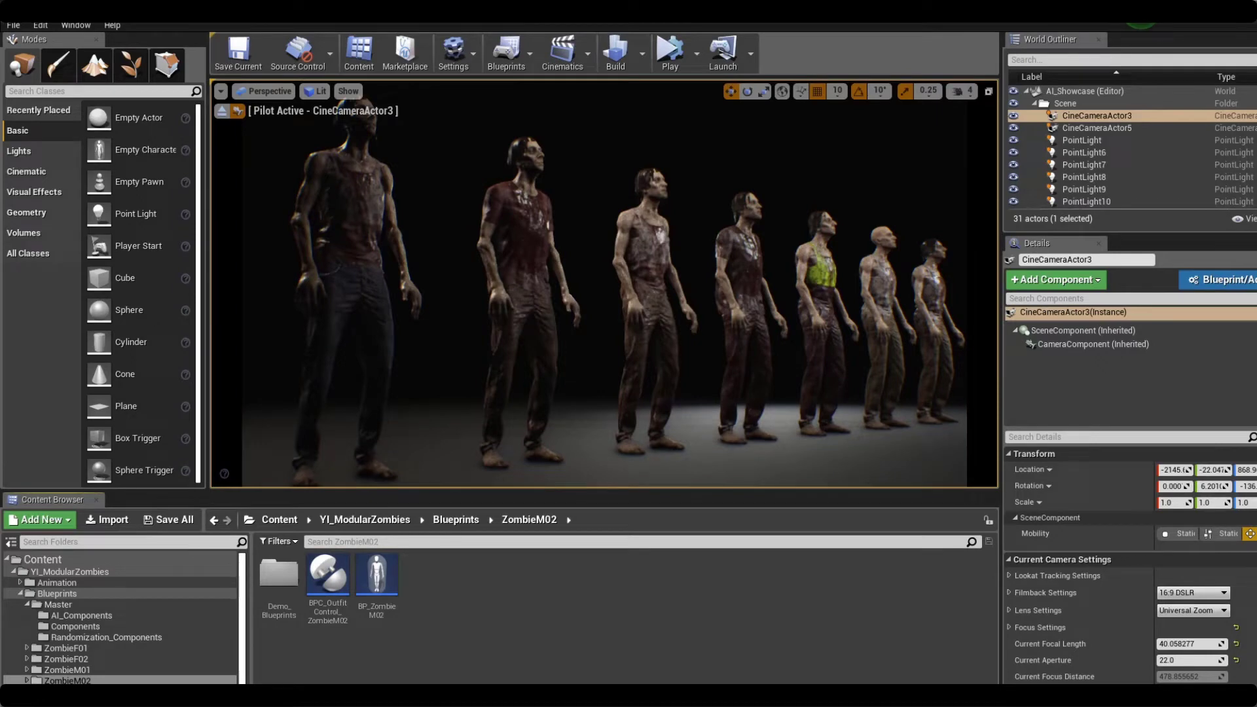
- Show the blueprints in Master > Components and inspect the outfit and morph control components of BP_ZombieF2 in the level
left_click(112, 627)
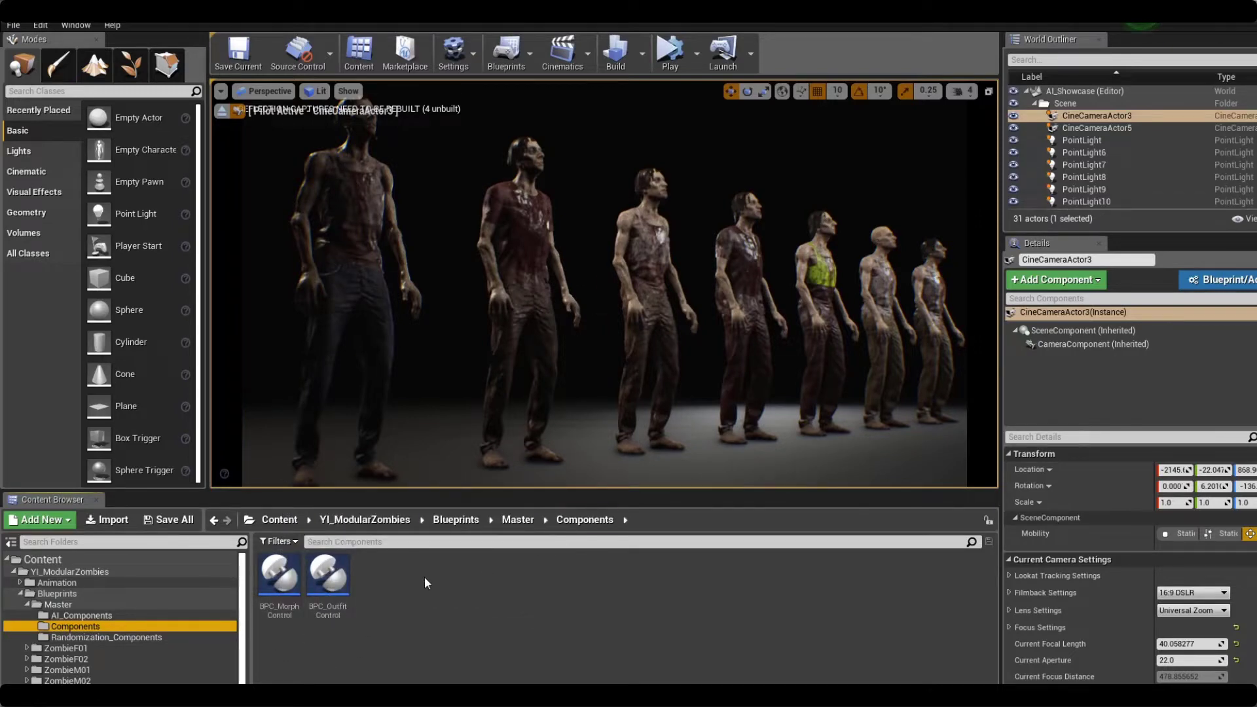
left_click(310, 635)
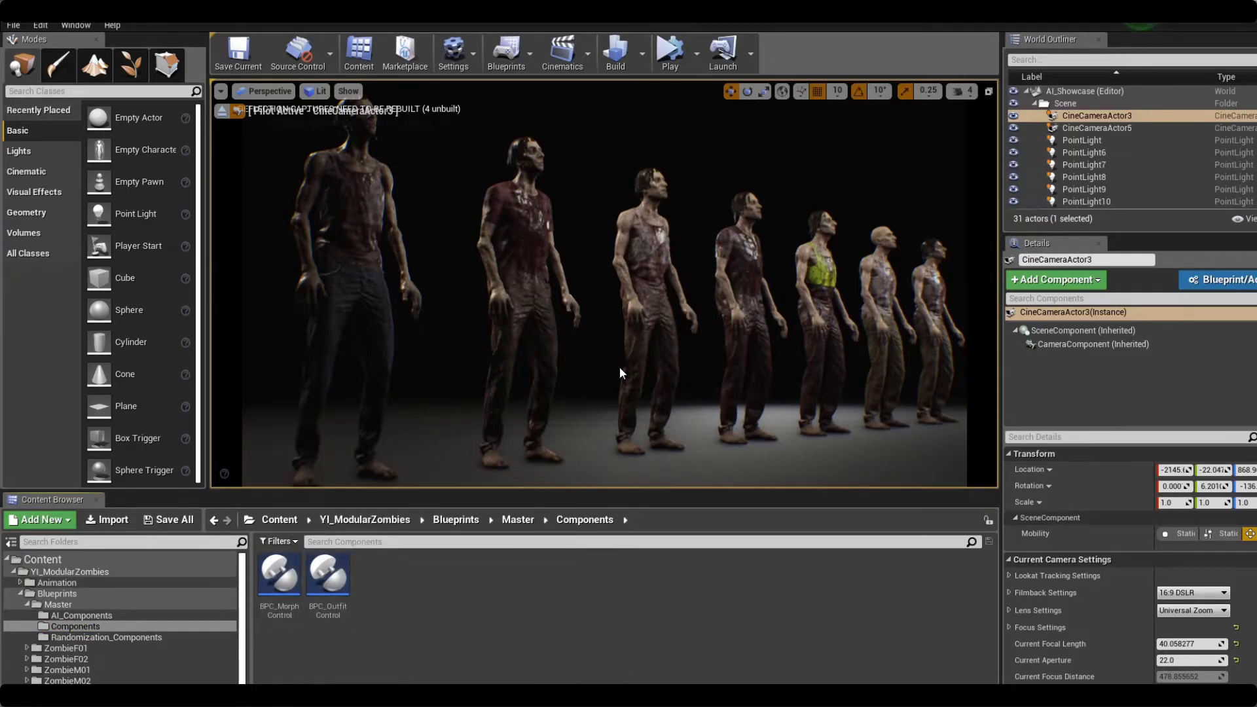
left_click(883, 282)
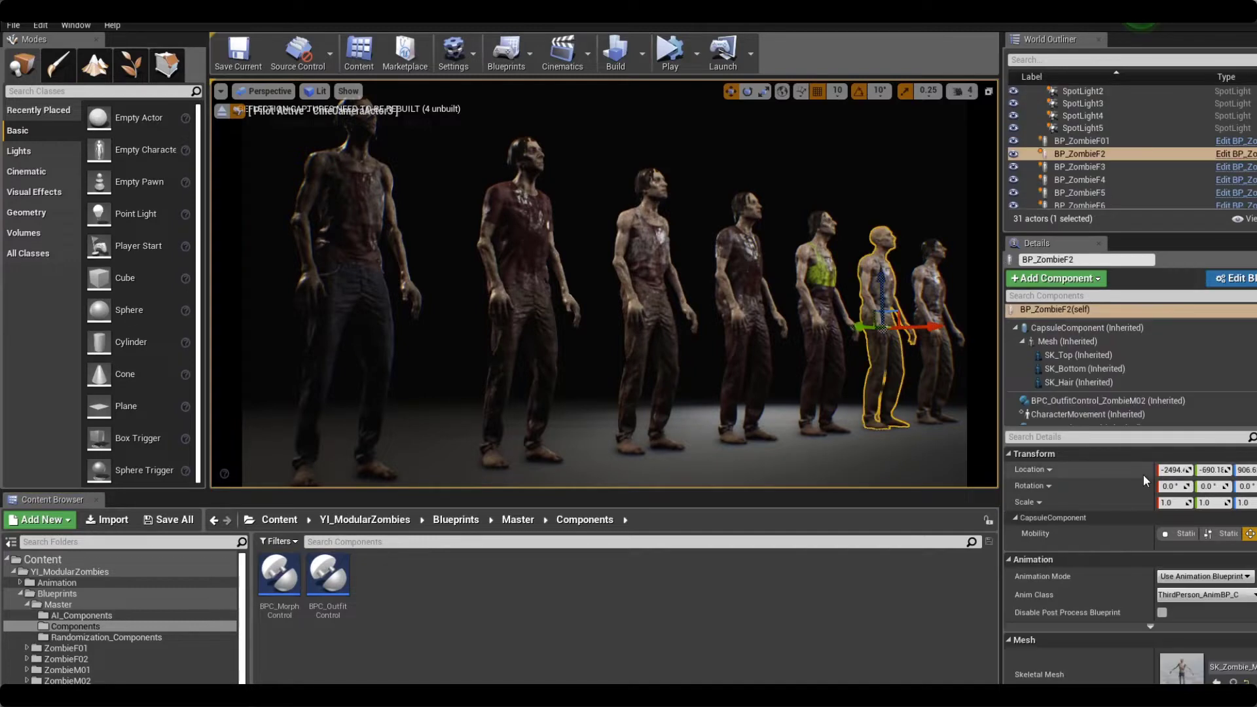
left_click(1121, 393)
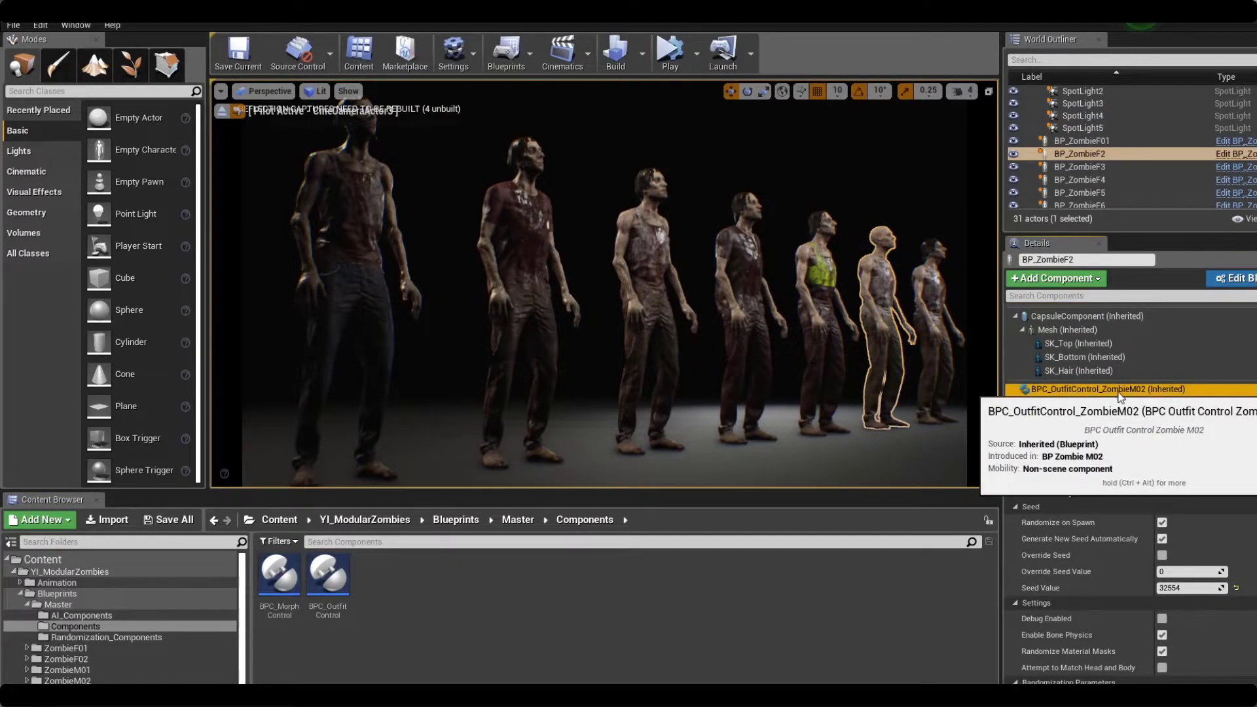
left_click(1074, 417)
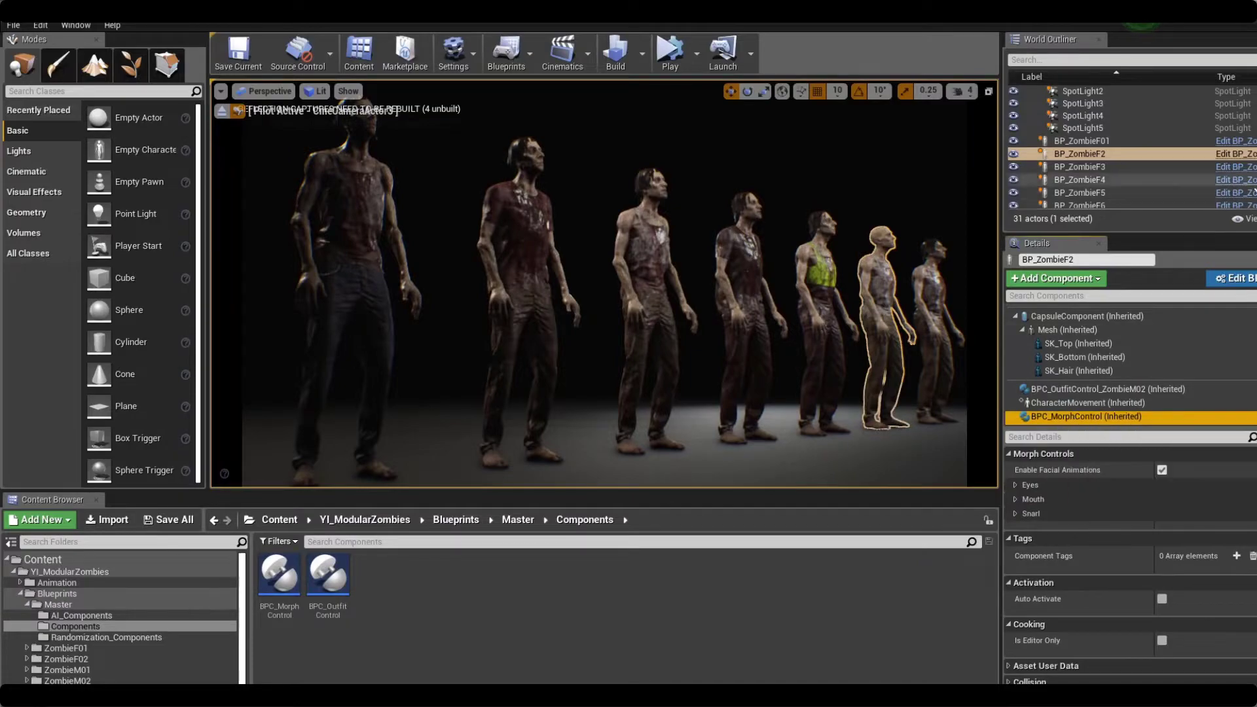
- Open the BP_ZombieM02 blueprint from BP_ZombieF2 and look at its Construction Script and Event Graph
left_click(1234, 154)
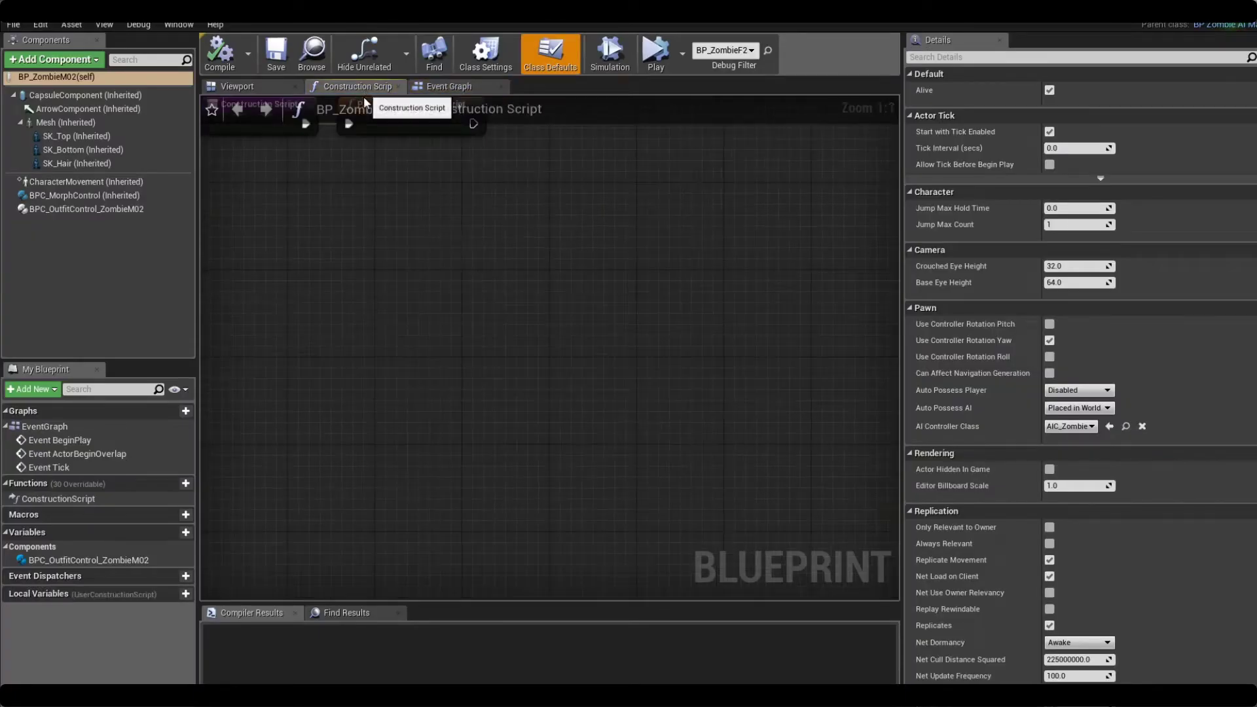
left_click(359, 87)
left_click(447, 86)
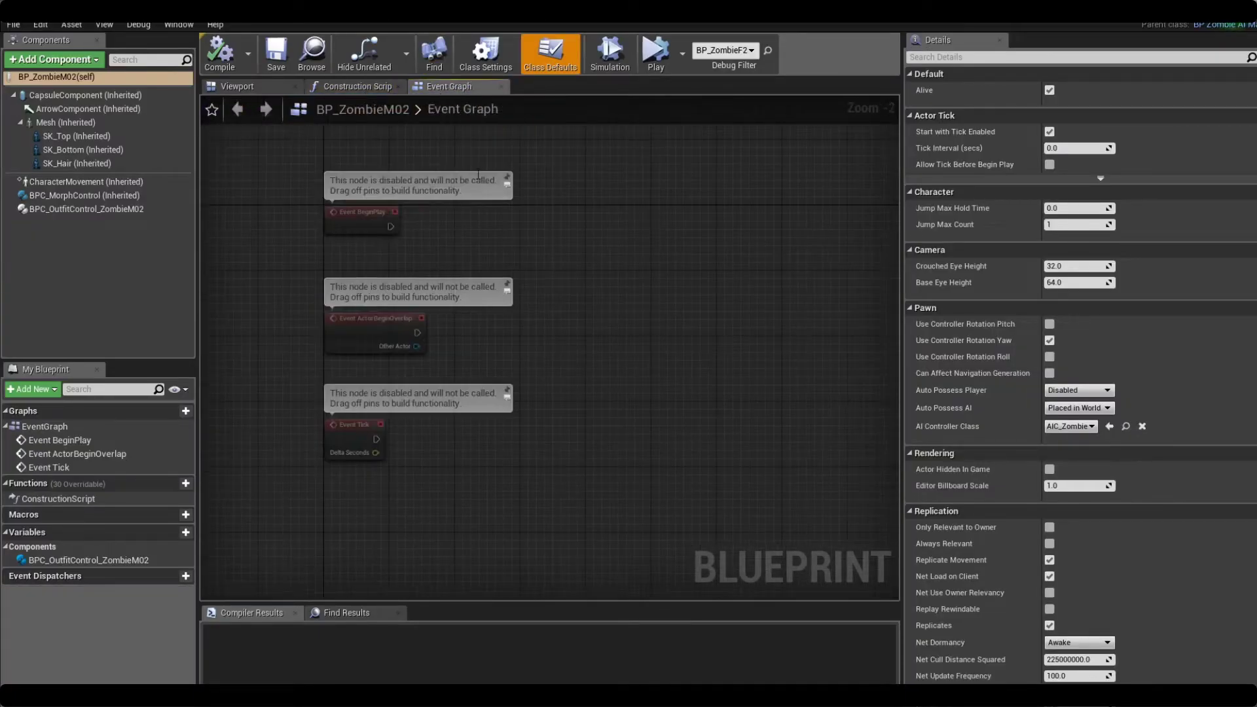
- Open the BP_ZombieAI_Master blueprint and examine the randomization and master pose nodes in its Construction Script
double_click(882, 23)
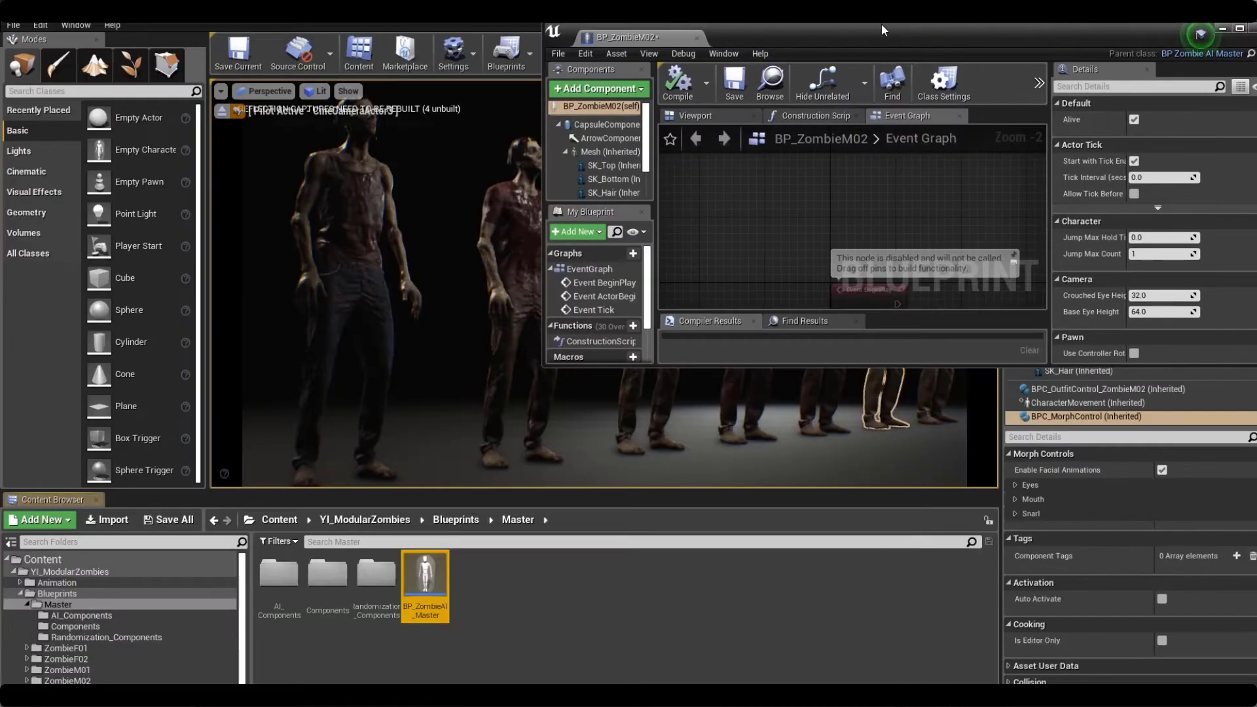
double_click(424, 592)
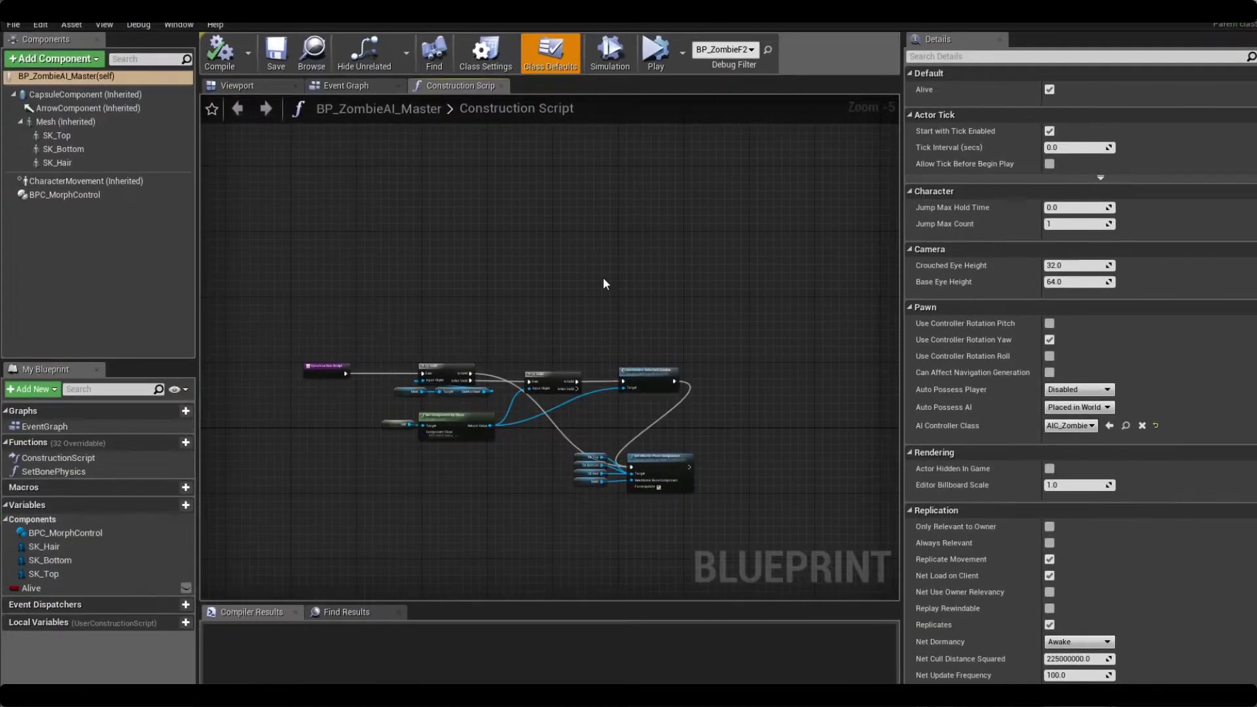
scroll(591, 197, "up", 2)
mouse_move(301, 517)
left_mouse_down()
mouse_move(846, 154)
mouse_move(295, 521)
left_mouse_up()
left_click_drag(295, 520, 835, 192)
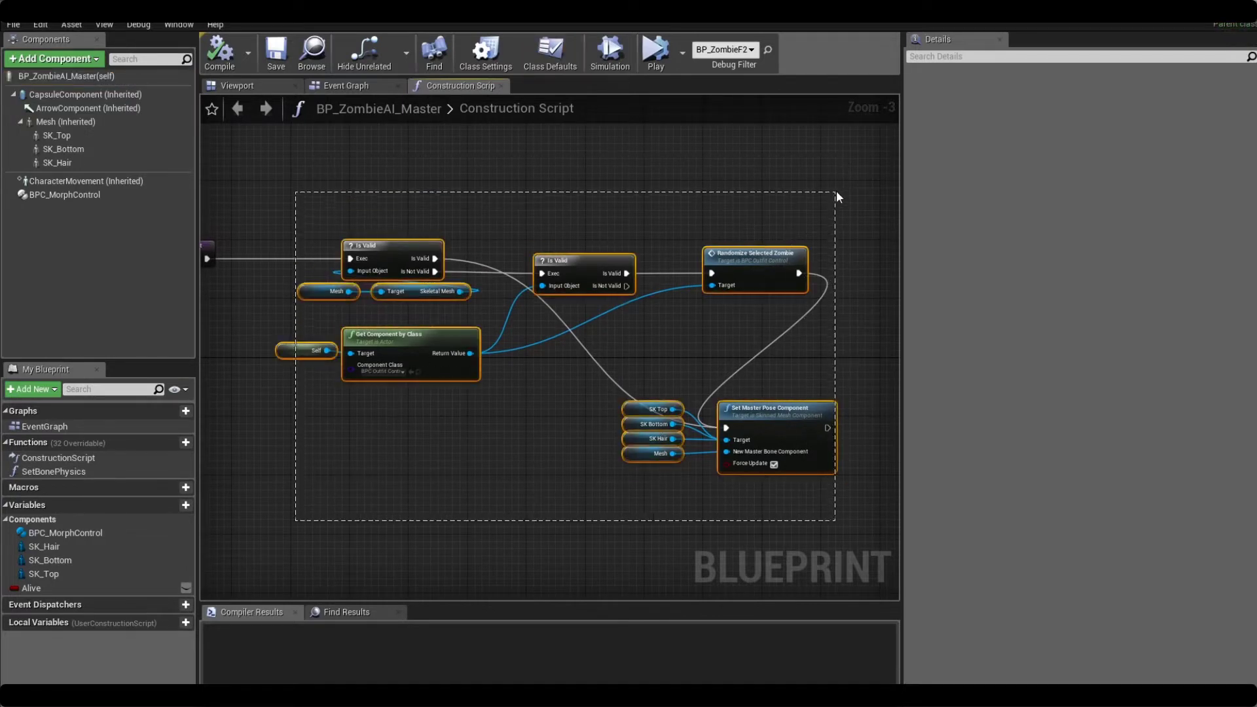
left_click_drag(258, 510, 777, 220)
left_click_drag(552, 512, 630, 397)
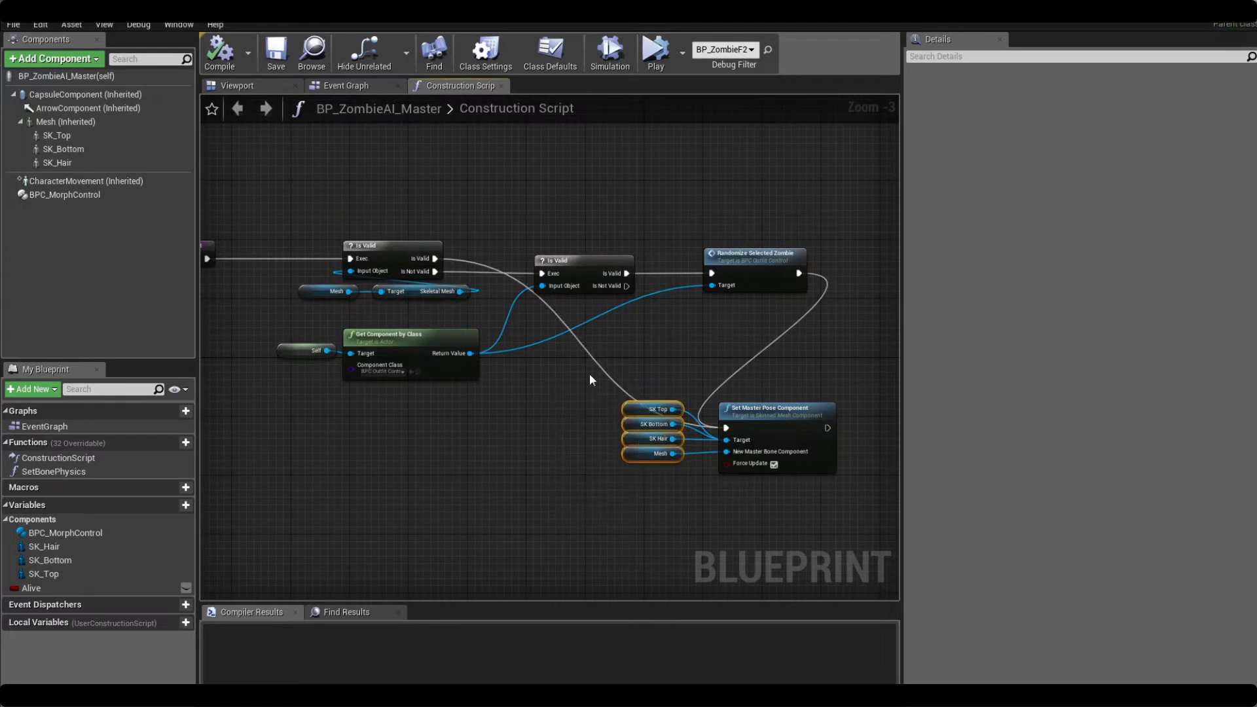
- Inspect the SK_Top and SK_Bottom mesh components of BP_ZombieAI_Master and highlight the Construction Script nodes
left_click(99, 135)
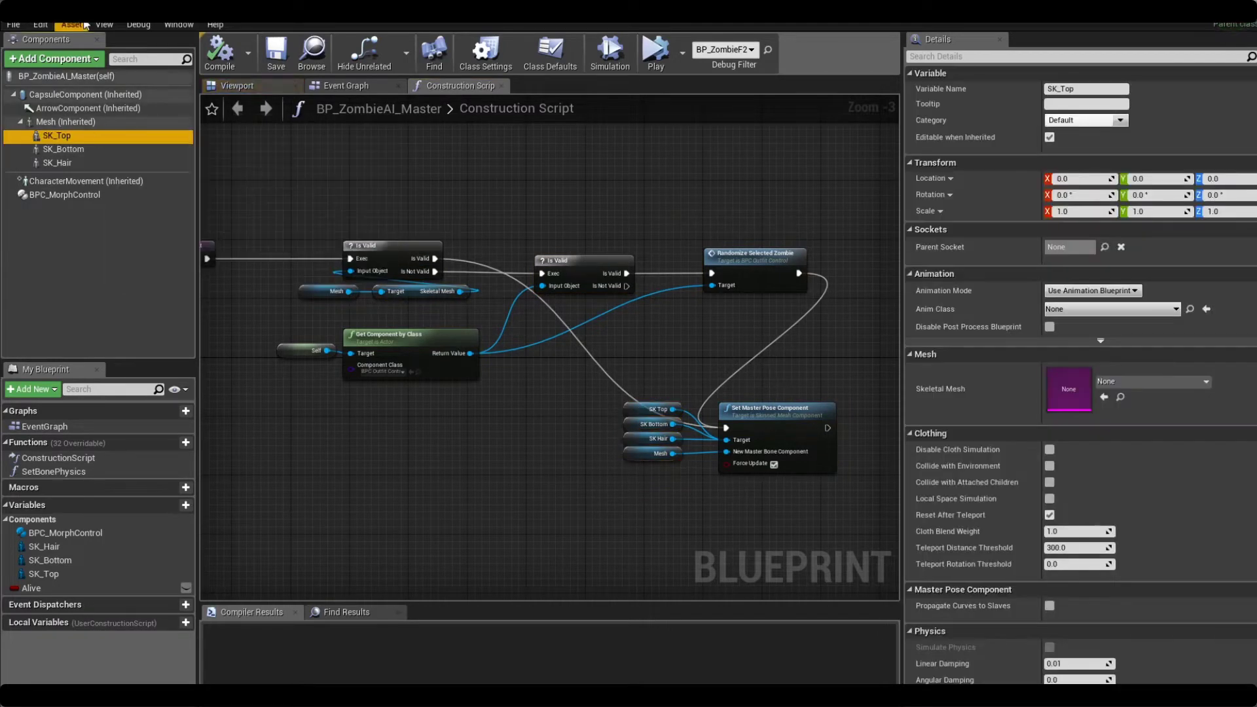
left_click(65, 149)
left_click_drag(303, 495, 737, 189)
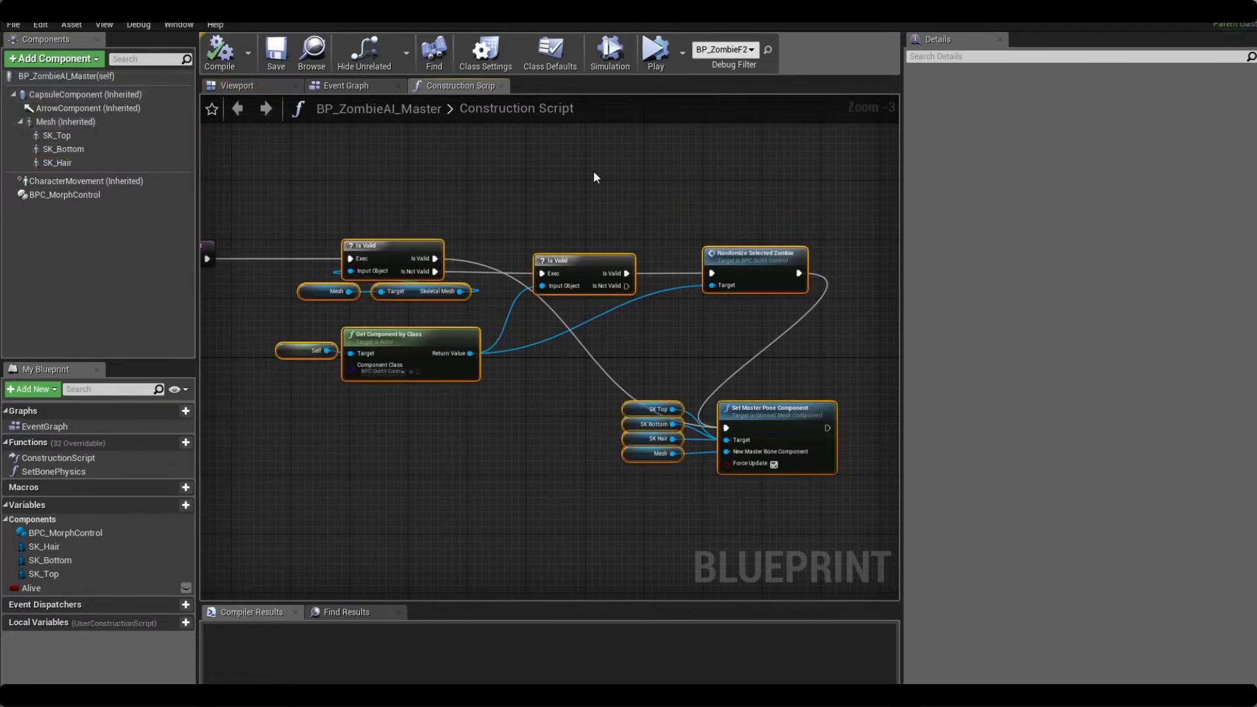
left_click(445, 166)
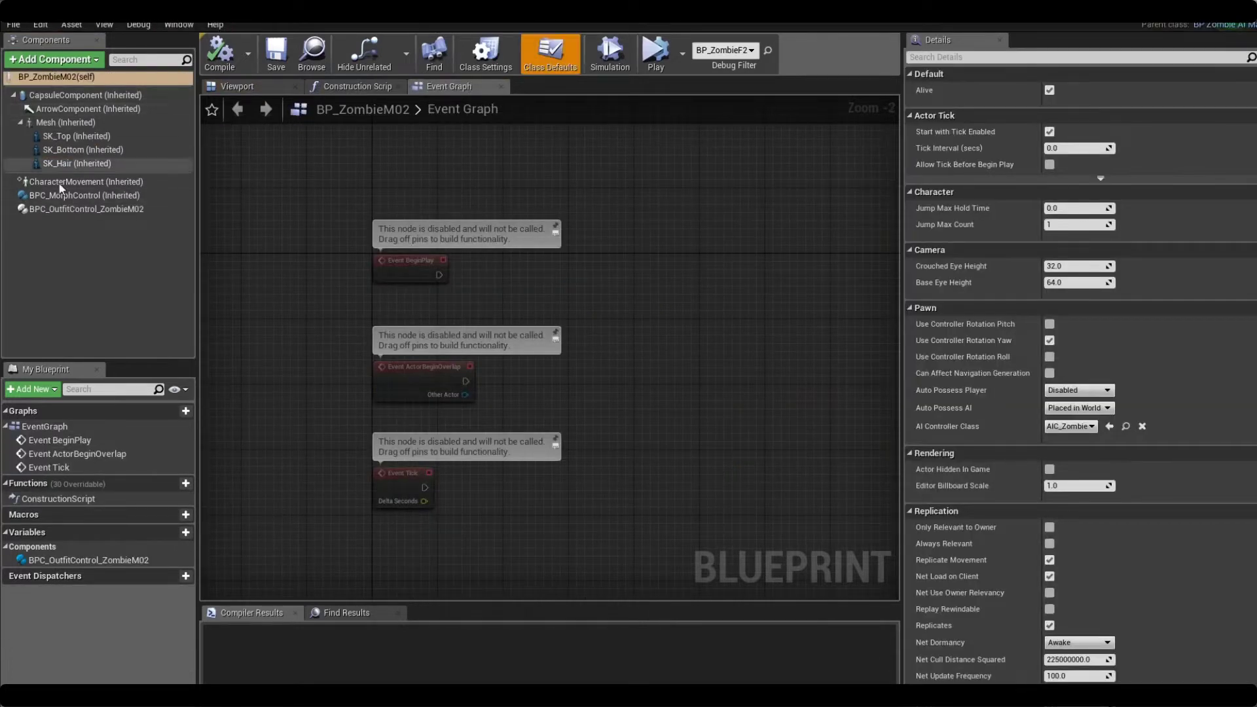
- Show the BPC_OutfitControl_ZombieM02 settings in BP_ZombieM02, and shrink the blueprint window and move it clear of the level view
left_click(86, 215)
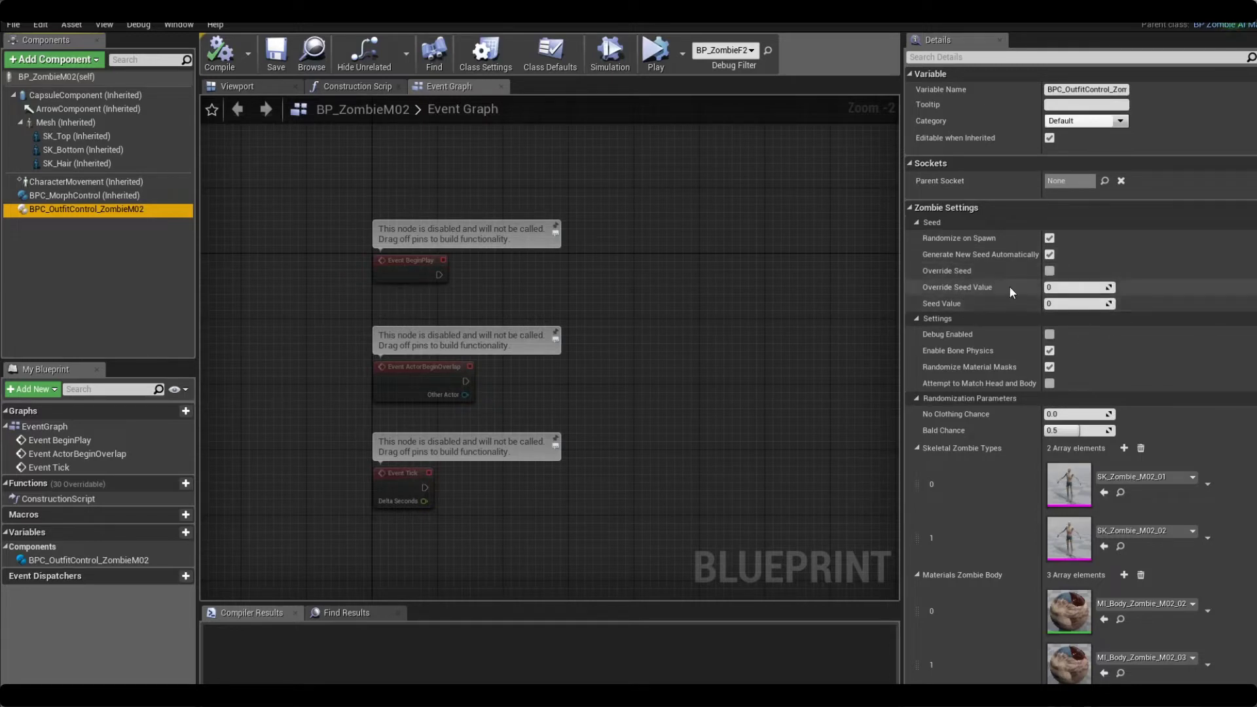
double_click(494, 29)
left_click_drag(495, 29, 522, 530)
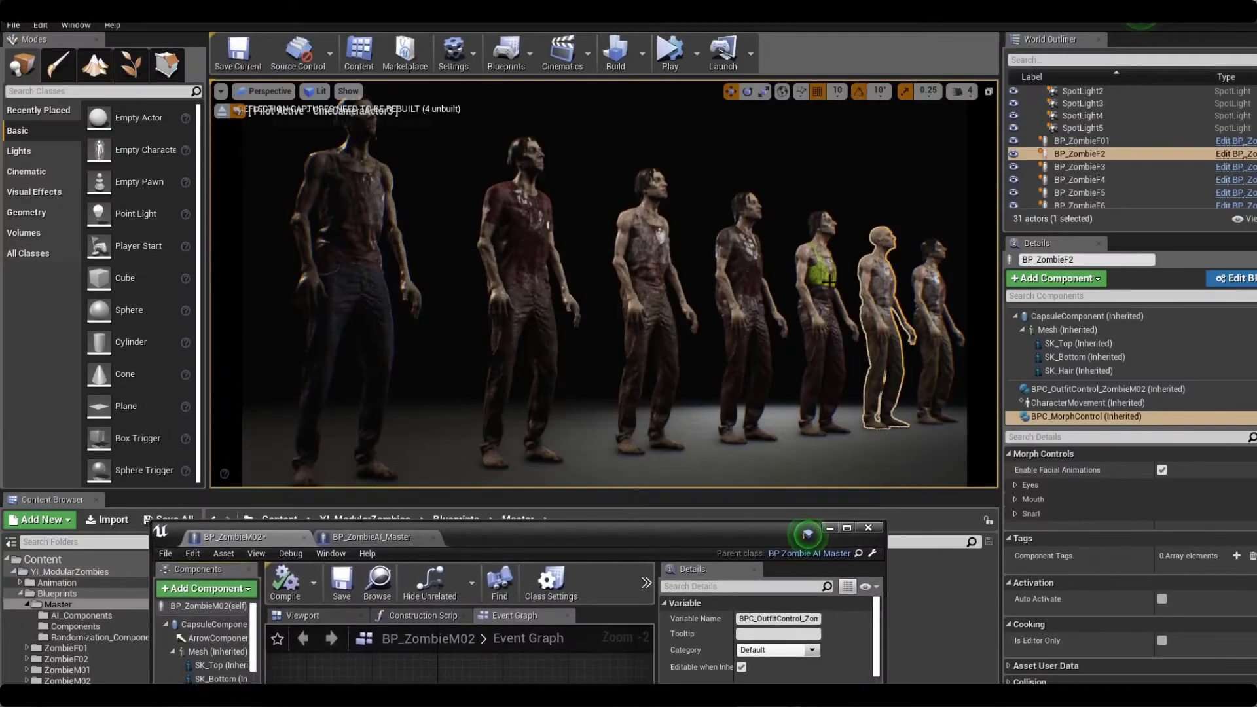
- Stop piloting the cine camera, select and frame BP_ZombieF3, and turn off Game View to show the editor icons
left_click(222, 110)
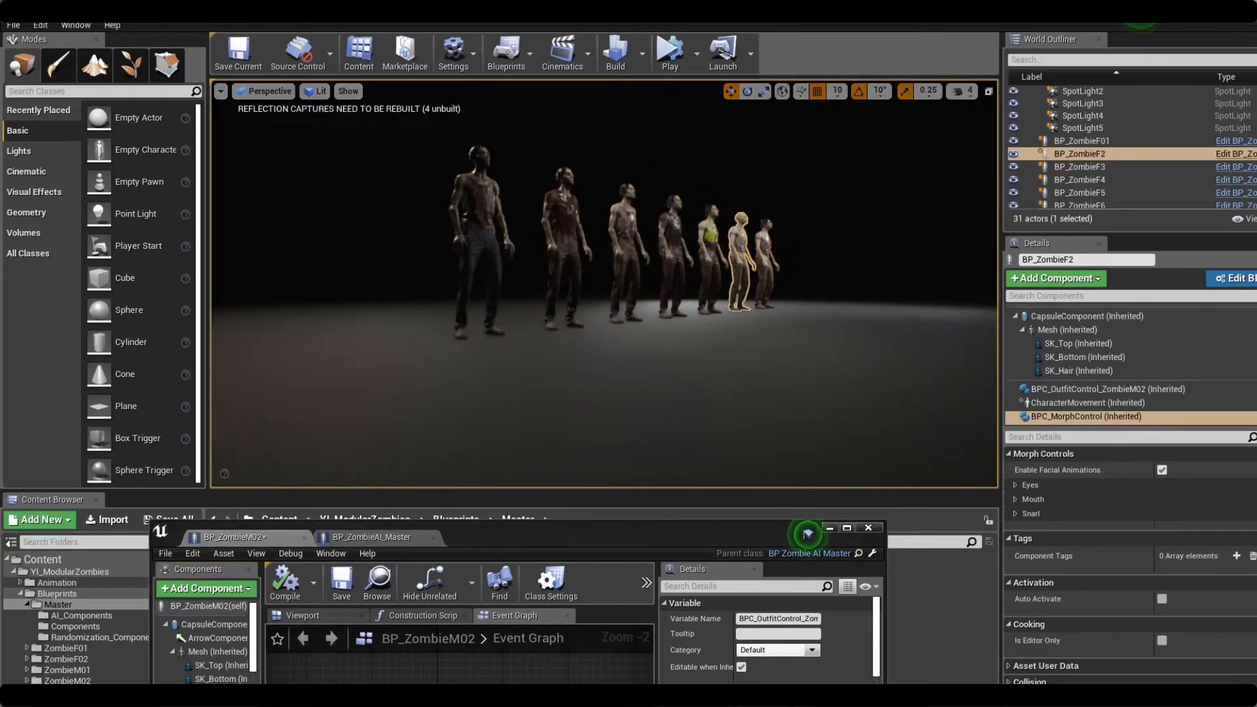
key("Down")
key("f")
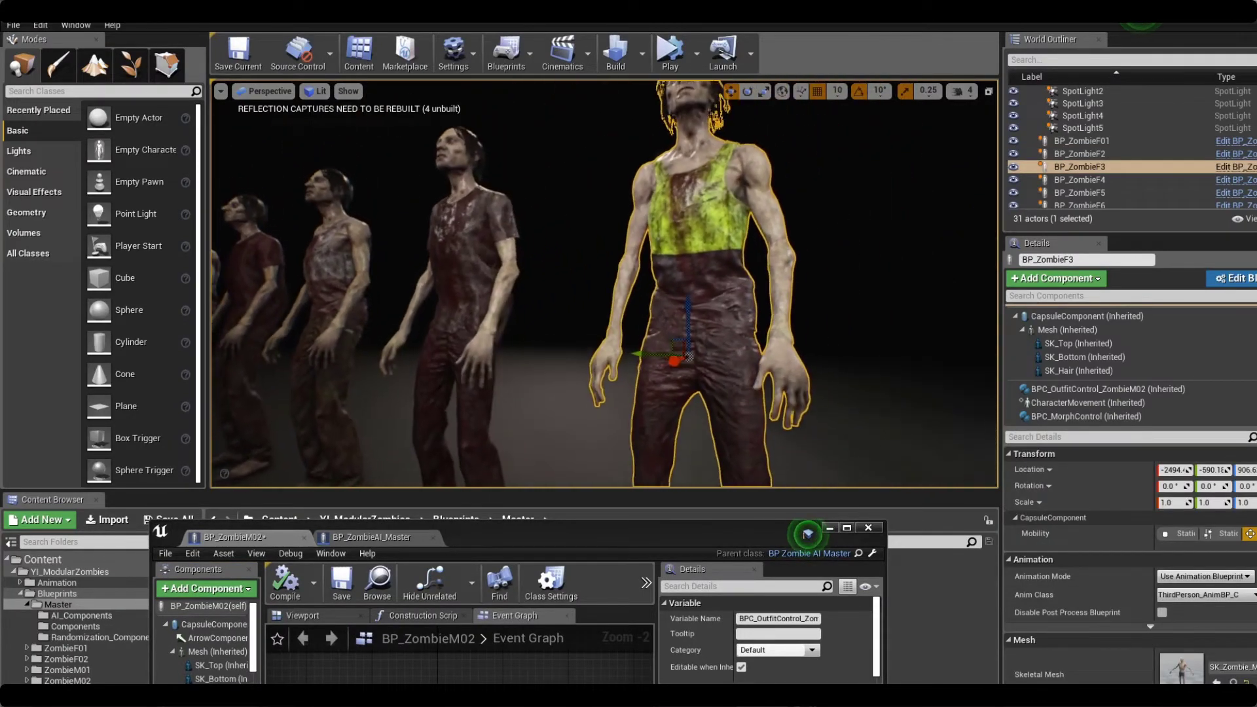
key("g")
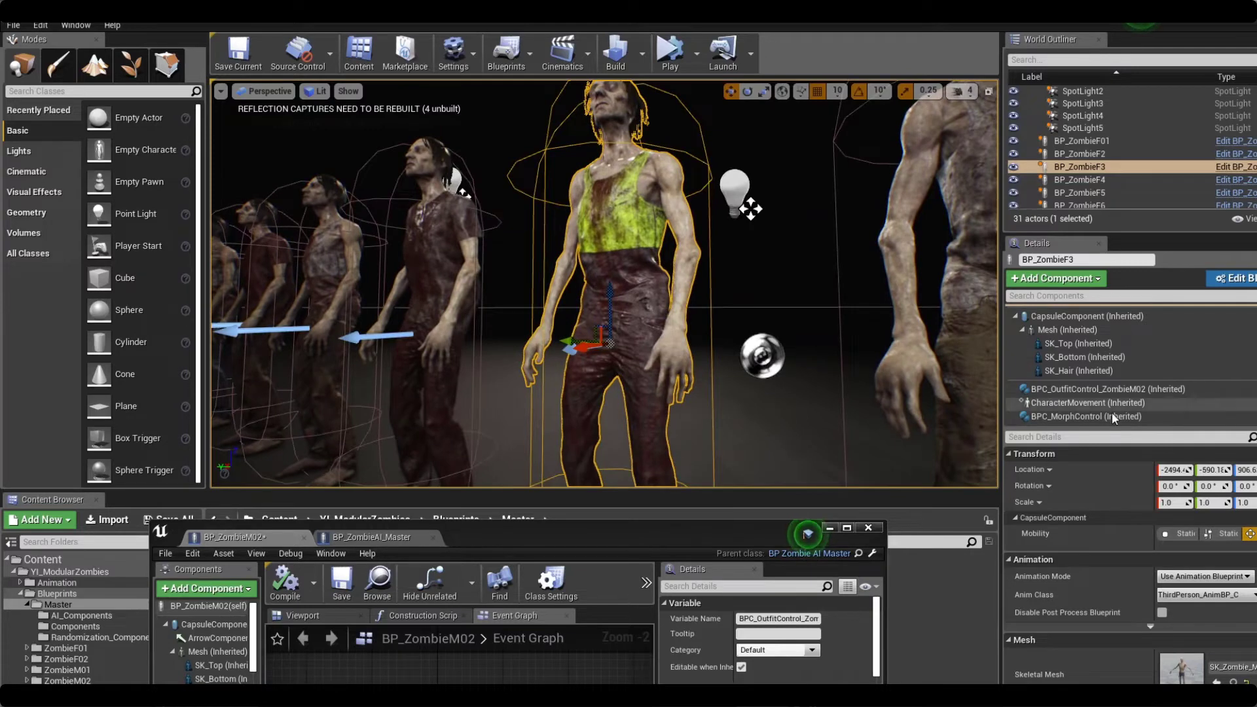
- Randomize all zombies several times from BP_ZombieF3's BPC_OutfitControl_ZombieM02 component and close the blueprint window
left_click(1113, 389)
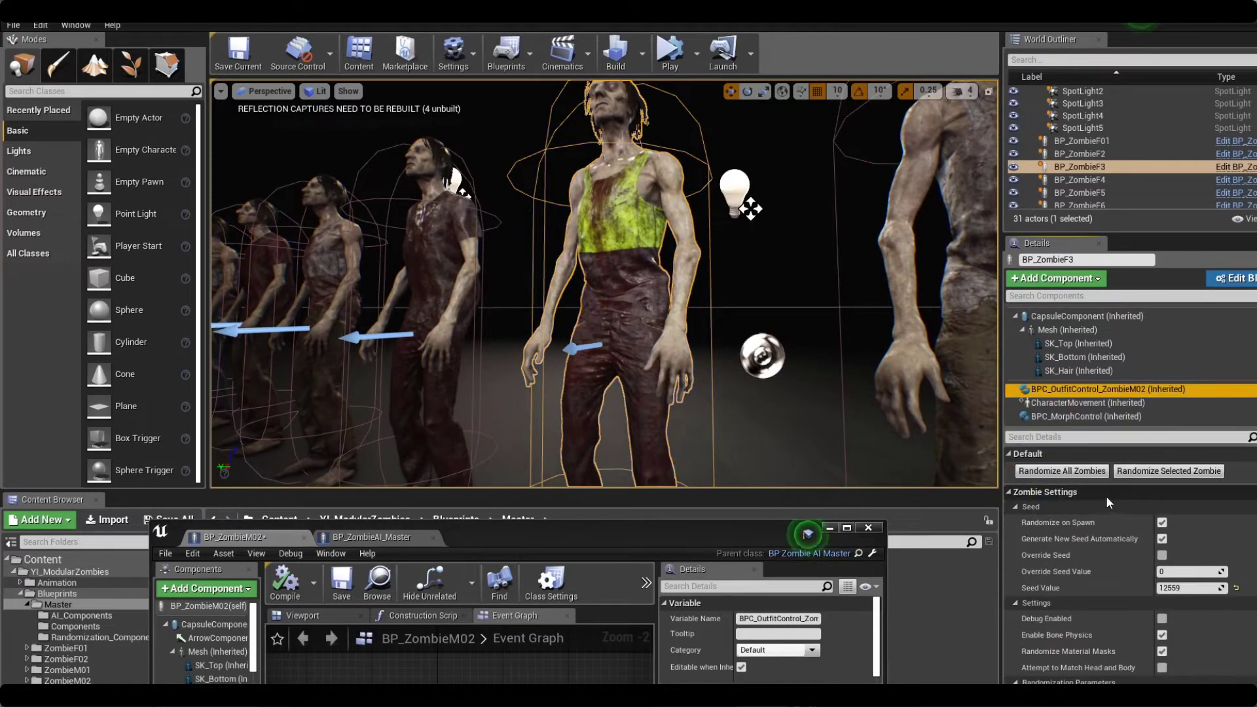
left_click(1168, 471)
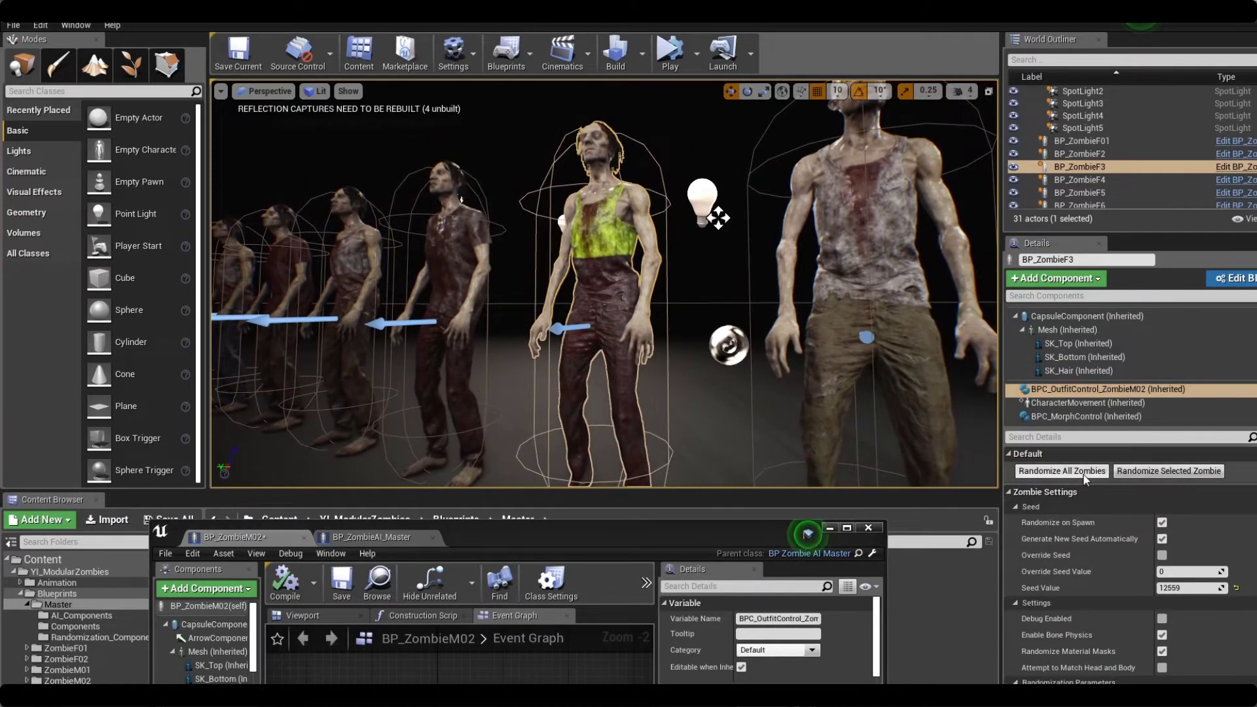
left_click(1084, 471)
left_click(1085, 472)
left_click(1085, 471)
left_click(1085, 471)
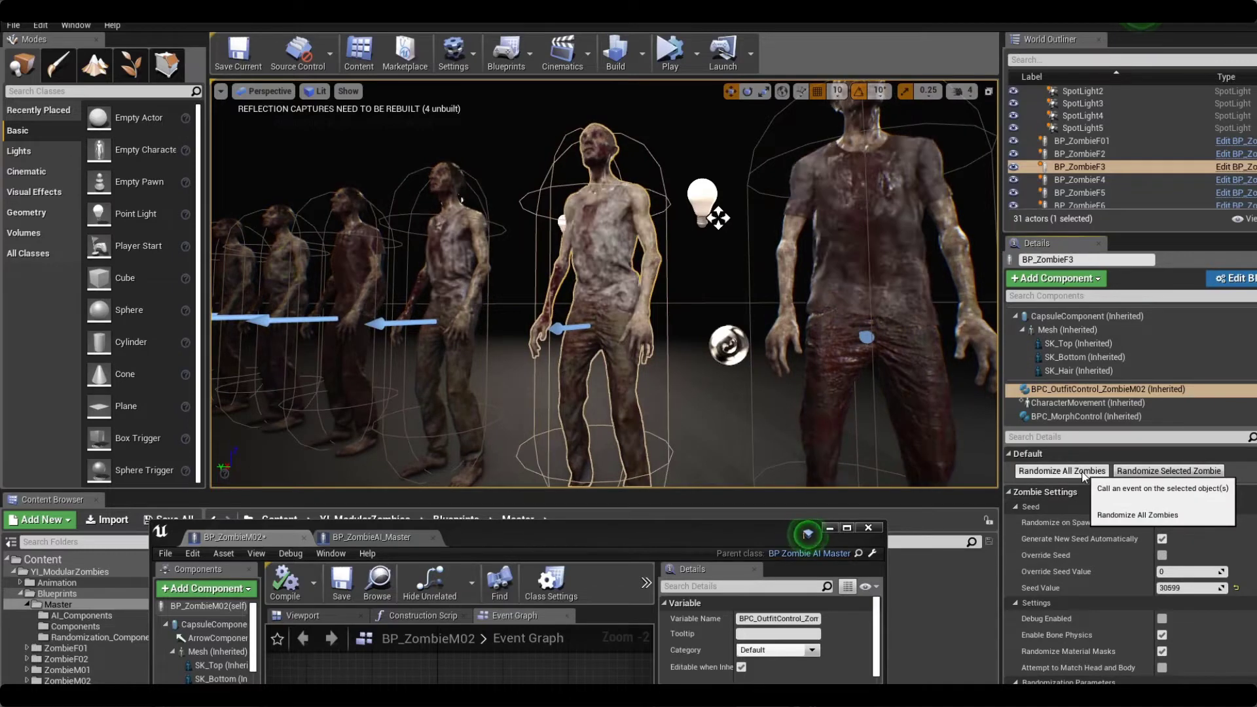
left_click(1085, 472)
left_click_drag(561, 547, 673, 627)
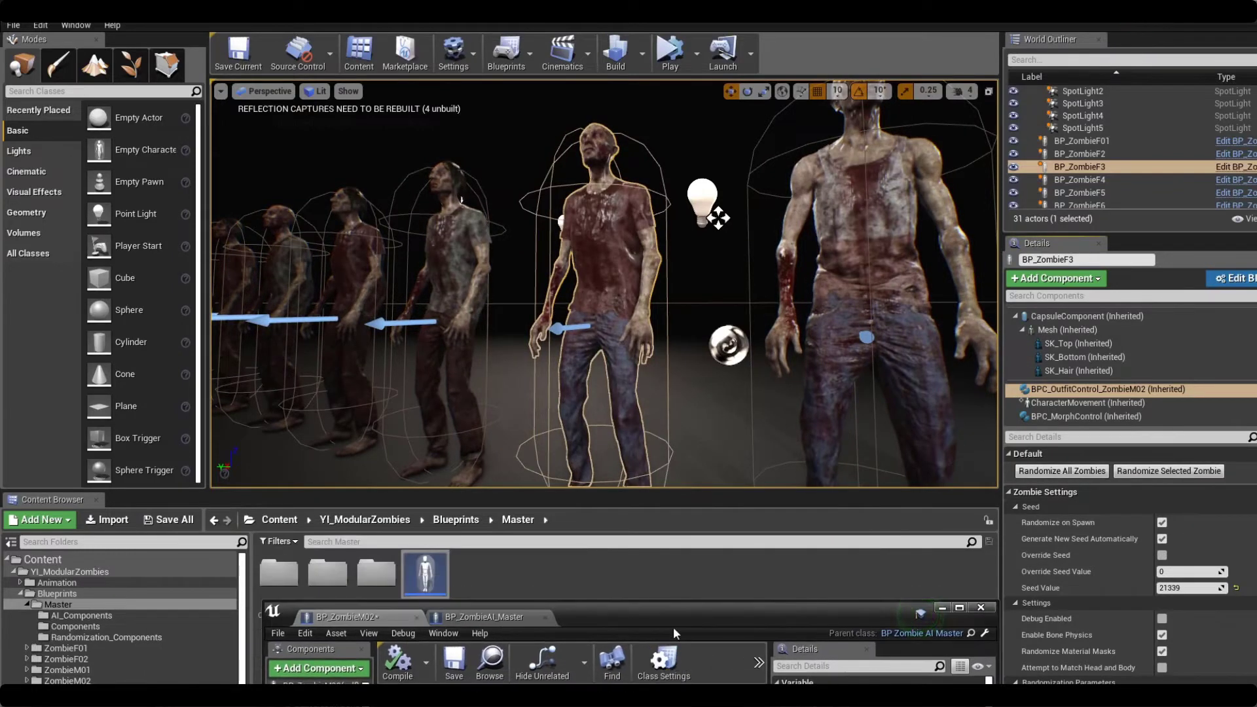
left_click(986, 608)
- Place one BP_ZombieF01 and one BP_ZombieM01 on the floor beside the zombie lineup
left_click(109, 649)
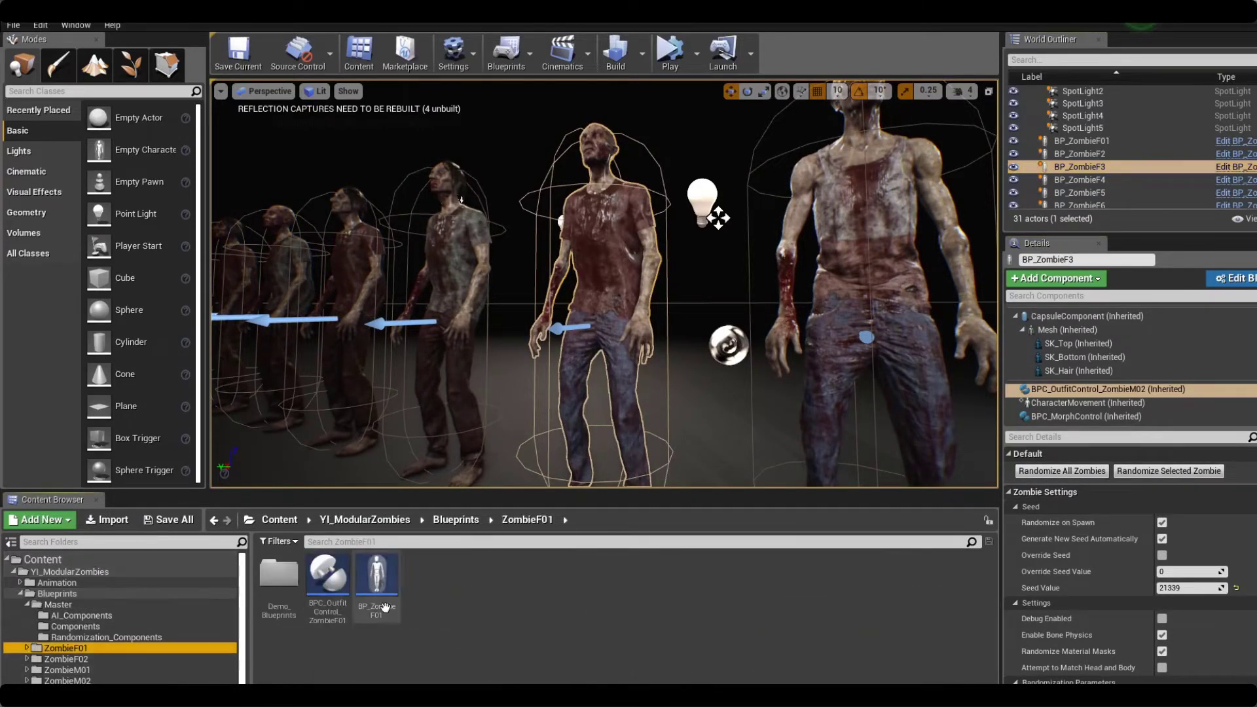
left_click_drag(377, 576, 291, 393)
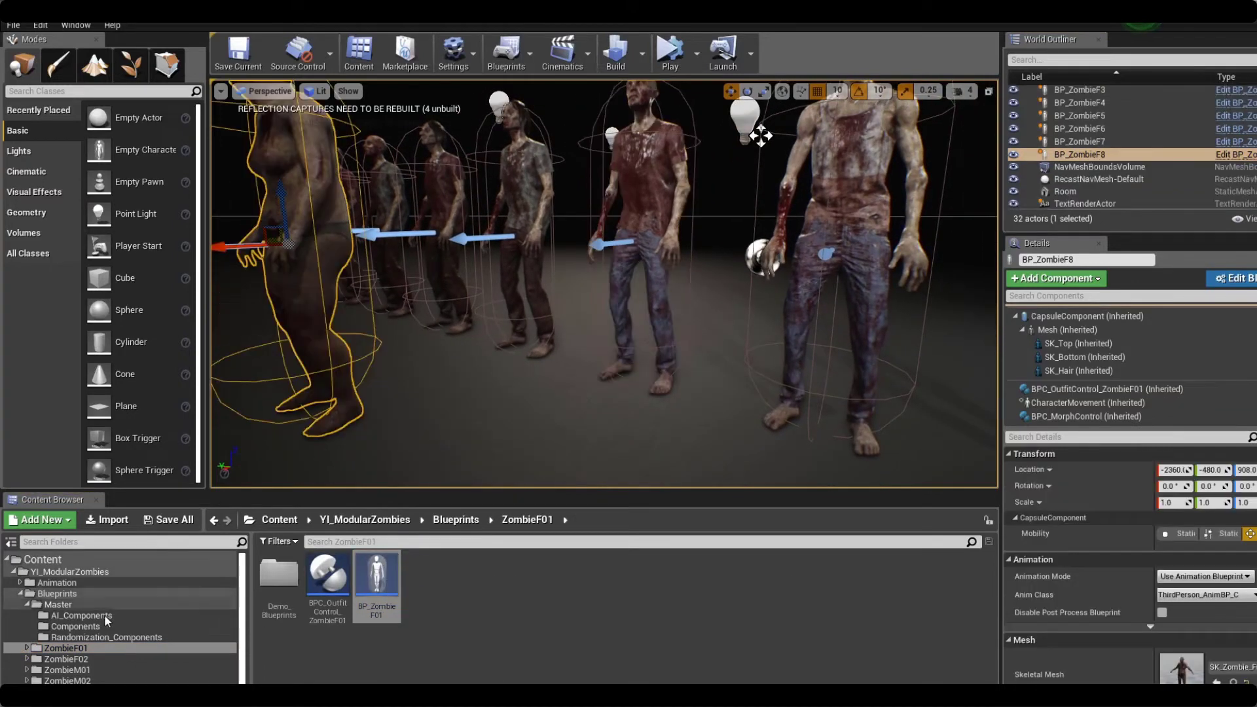
left_click(67, 669)
left_click_drag(376, 576, 448, 396)
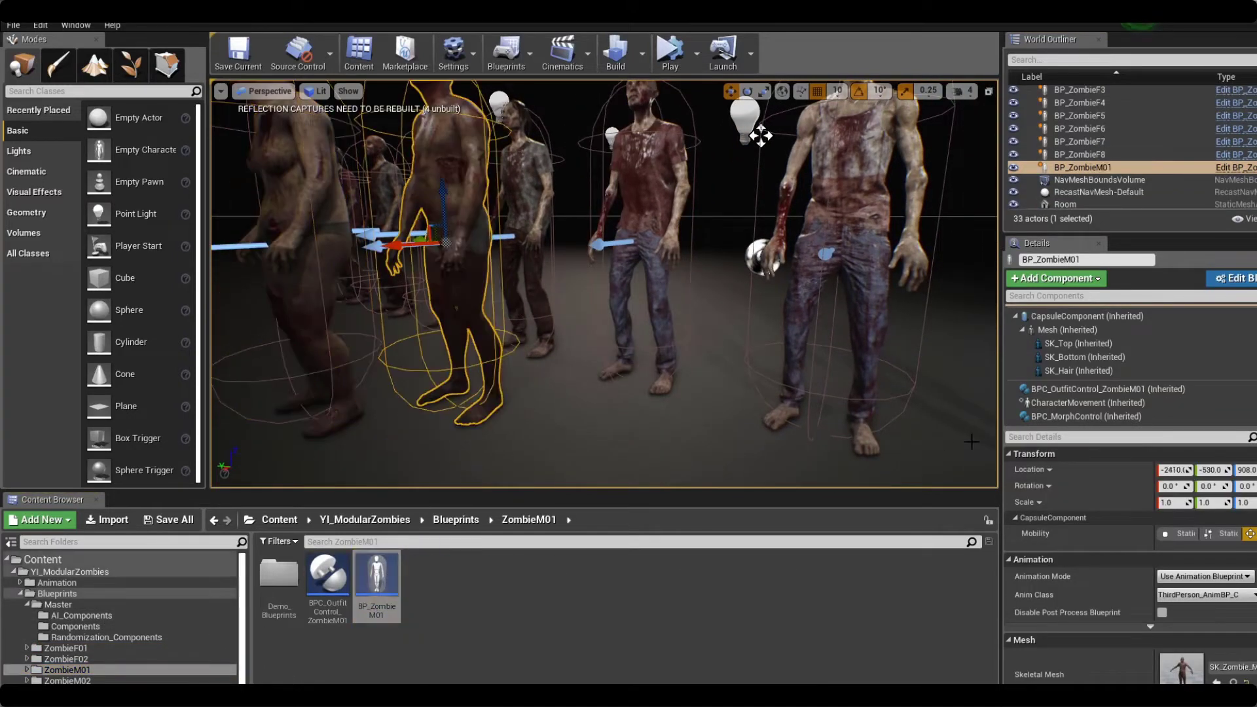
- Randomize all zombies repeatedly from the placed BP_ZombieM01's BPC_OutfitControl_ZombieM01 component
left_click(1082, 389)
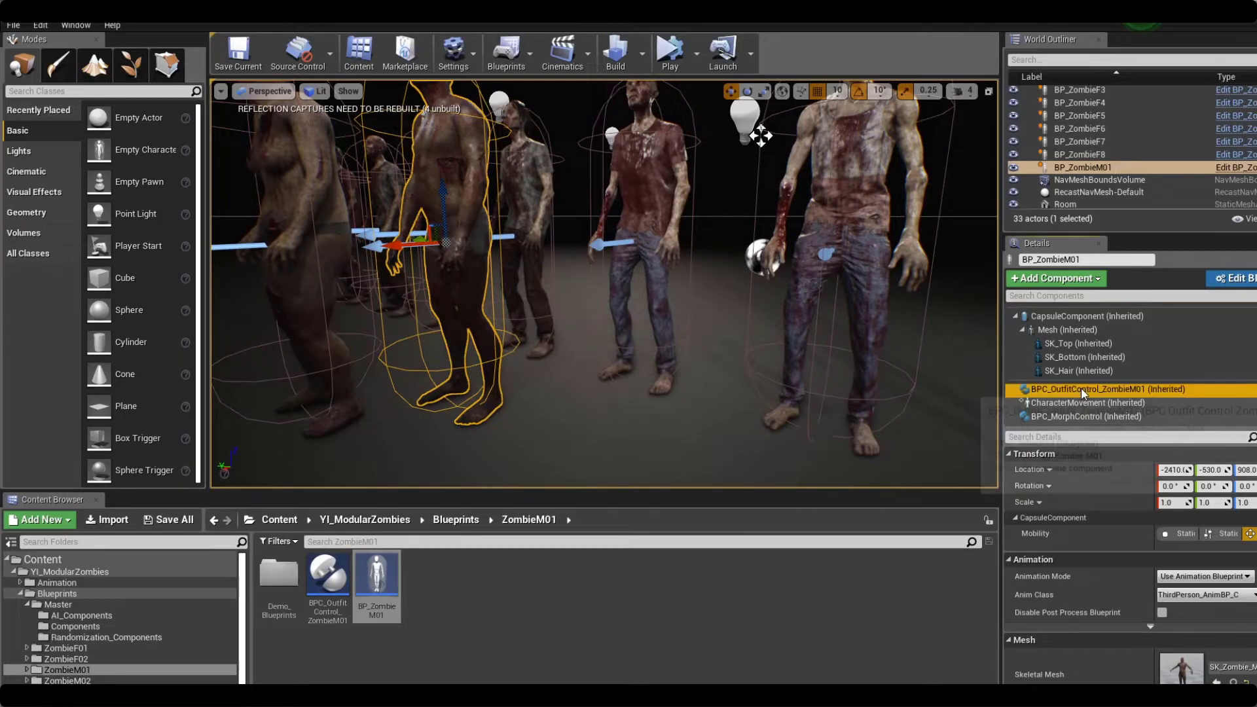
left_click(1057, 471)
left_click(1058, 472)
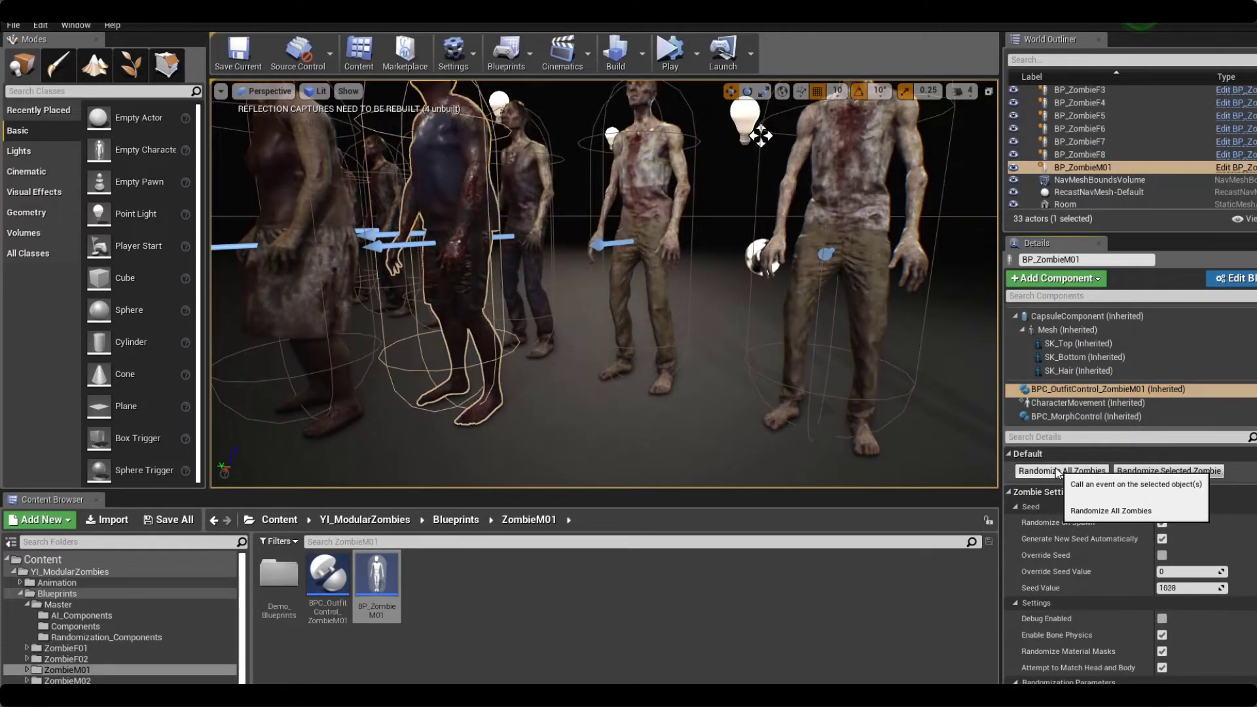
left_click(1057, 472)
- Delete the placed BP_ZombieM01 and BP_ZombieF8 actors from the level
left_click(484, 201)
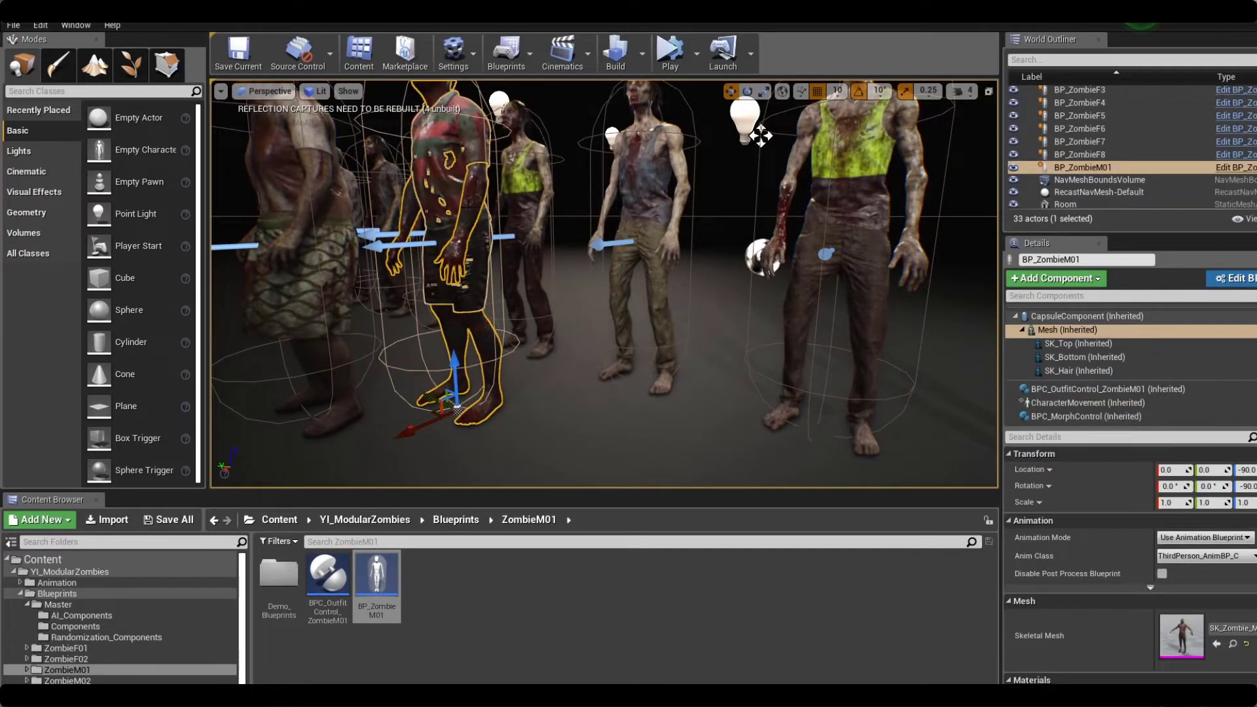
left_click(1087, 168)
key("Delete")
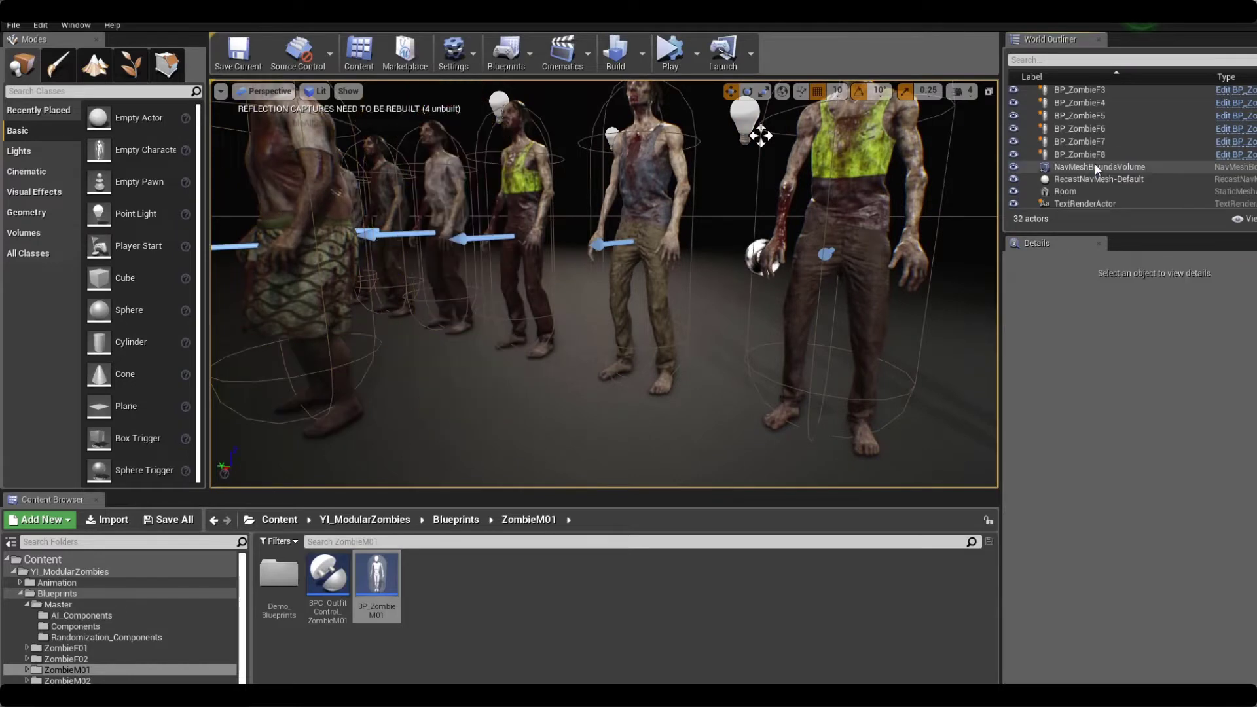
left_click(1080, 154)
key("Delete")
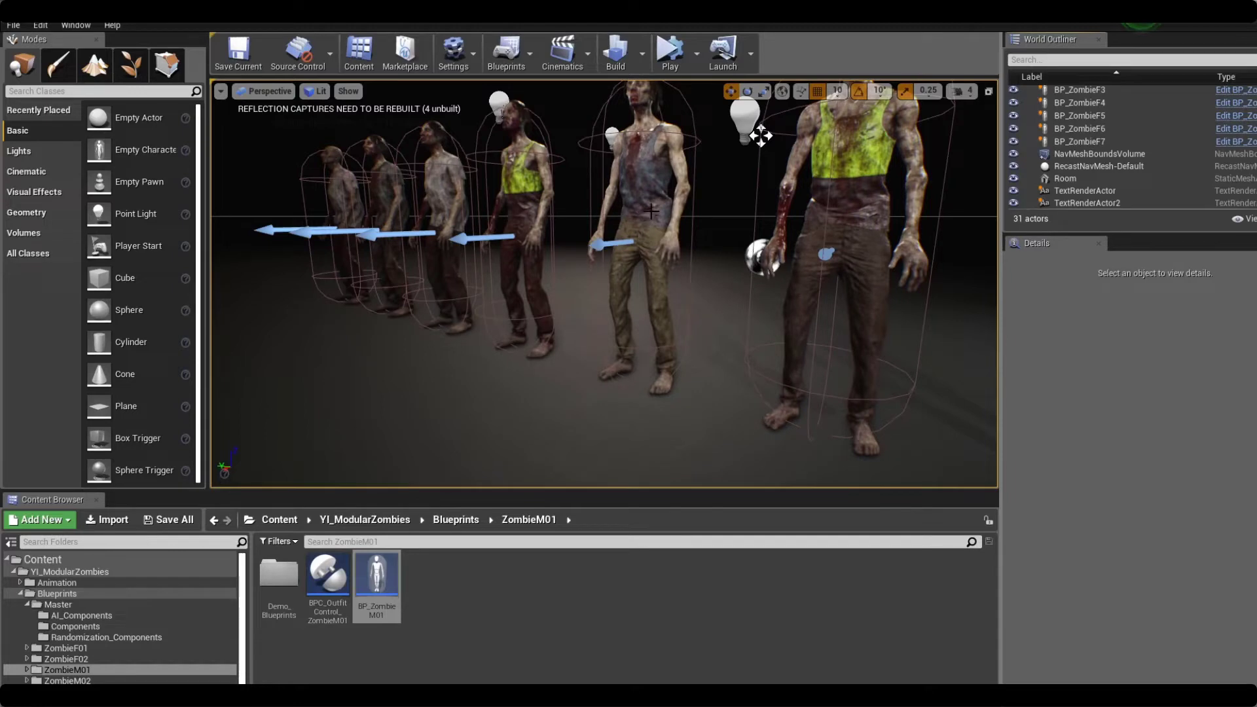
- Select BP_ZombieF3 and review the facial animation, eye, mouth and snarl settings of its BPC_MorphControl component
left_click(625, 223)
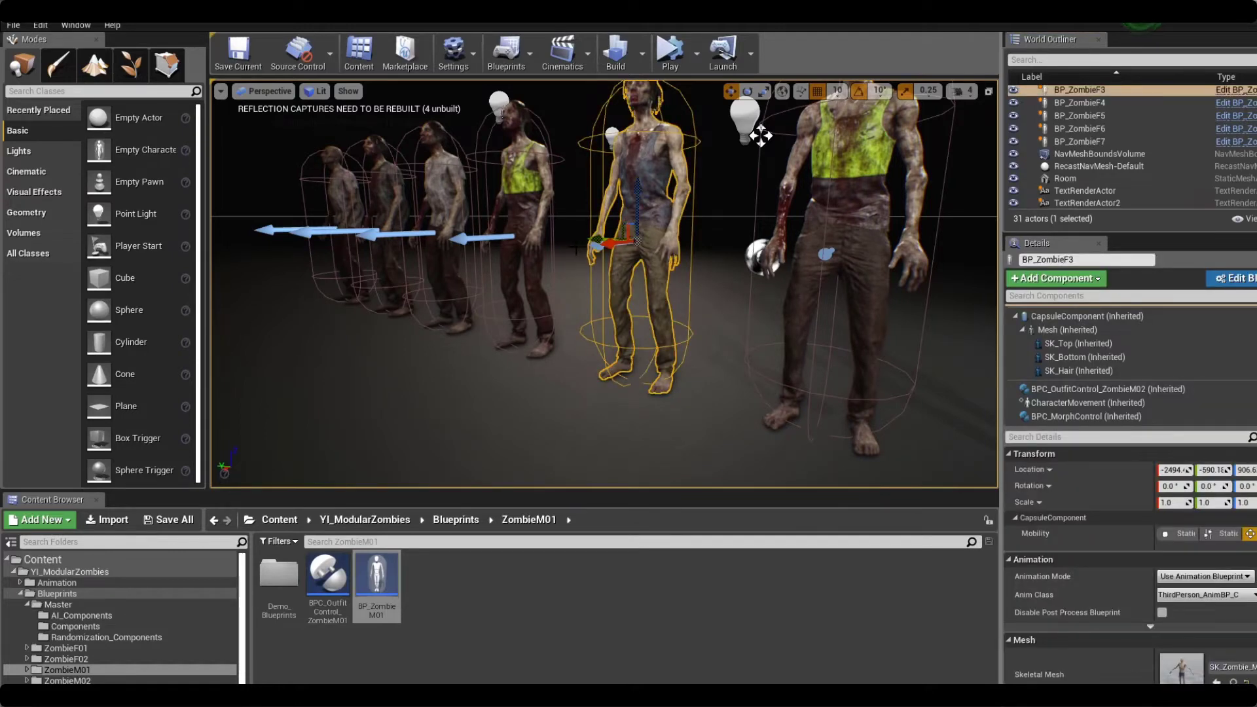
right_click_drag(760, 135, 745, 158)
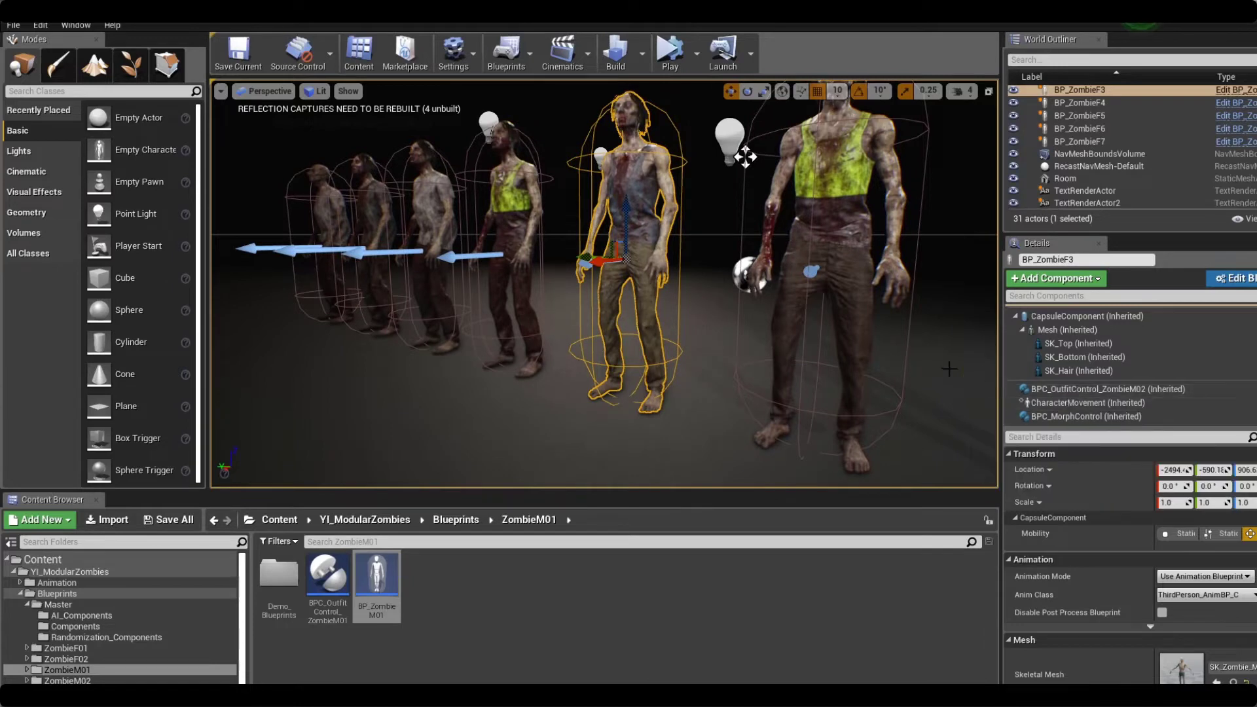
right_click_drag(868, 345, 854, 340)
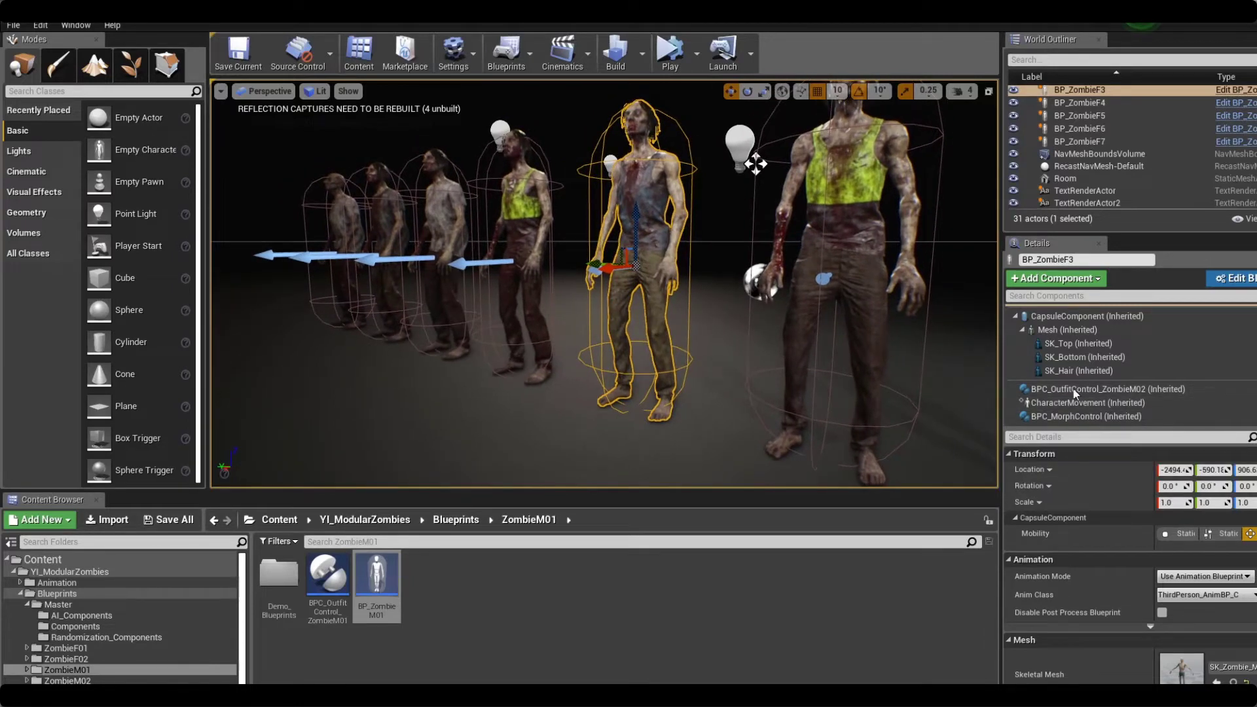
left_click(1122, 418)
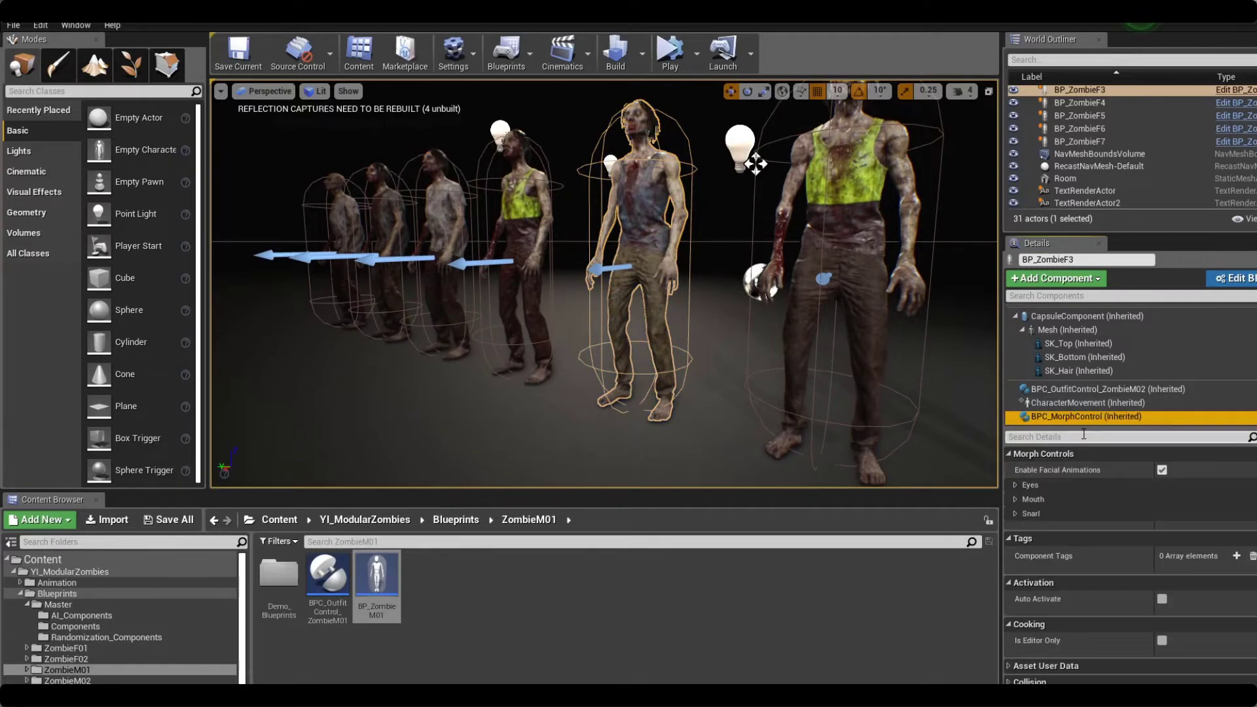
left_click(1056, 512)
left_click(1058, 500)
left_click(1061, 491)
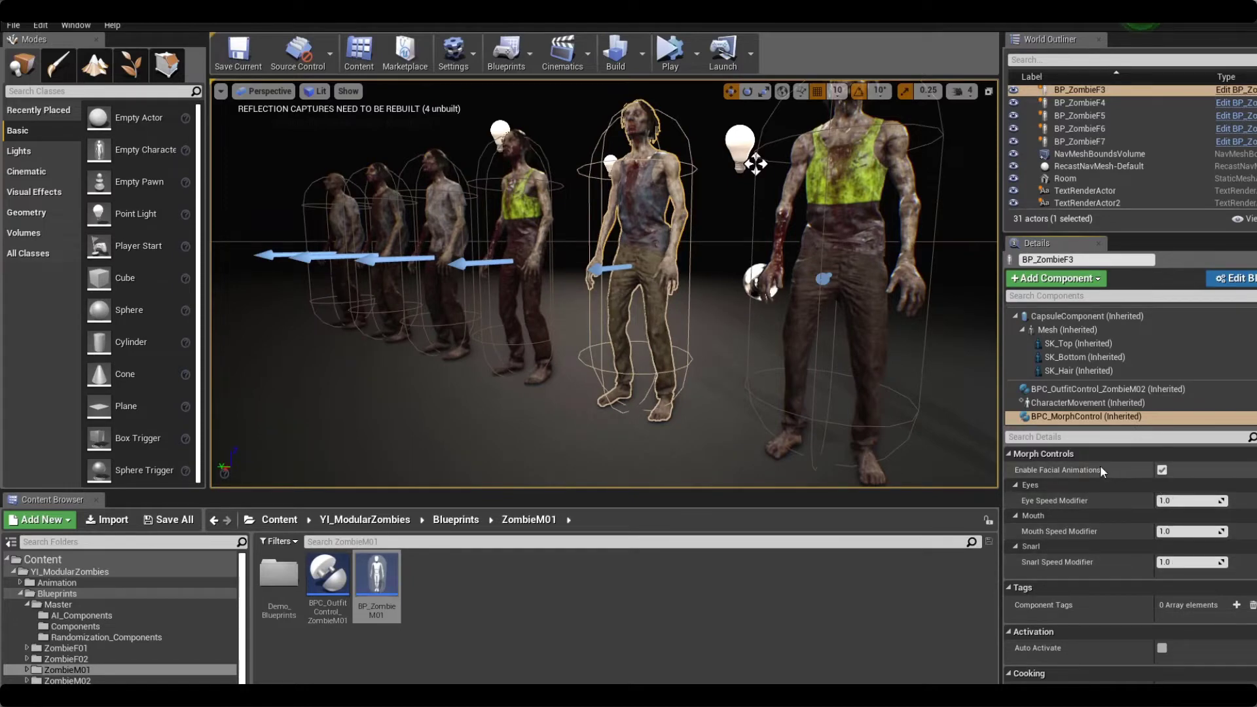
- Copy seed 4256 into Override Seed Value on BP_ZombieF2's BPC_OutfitControl_ZombieM02 component and turn off Randomize on Spawn
left_click(1118, 391)
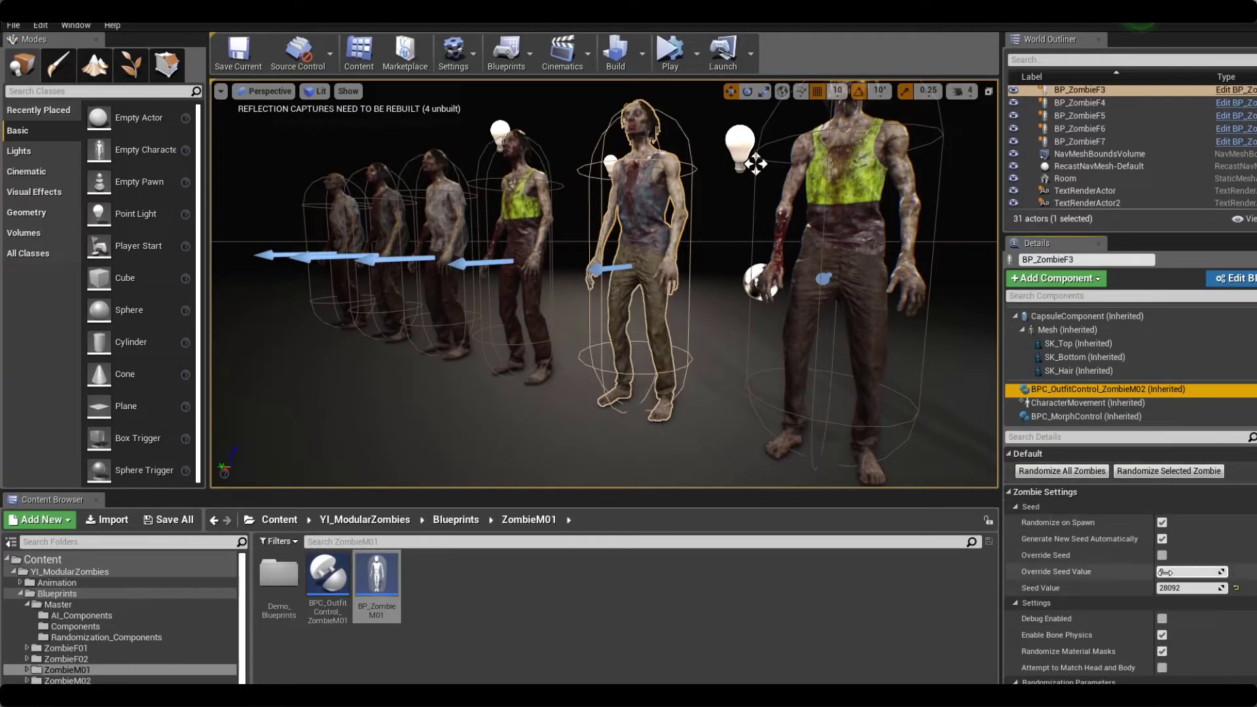
left_click(1185, 588)
left_click(846, 225)
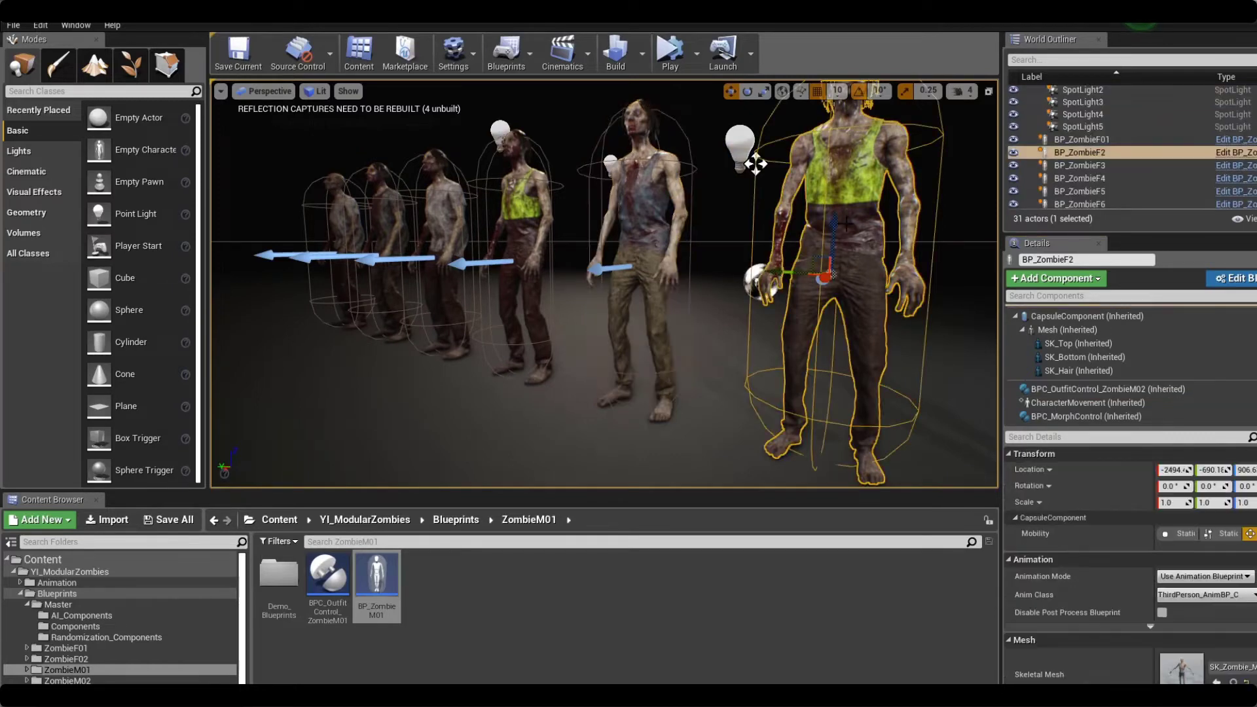
middle_click_drag(736, 356, 970, 432)
left_click(1107, 389)
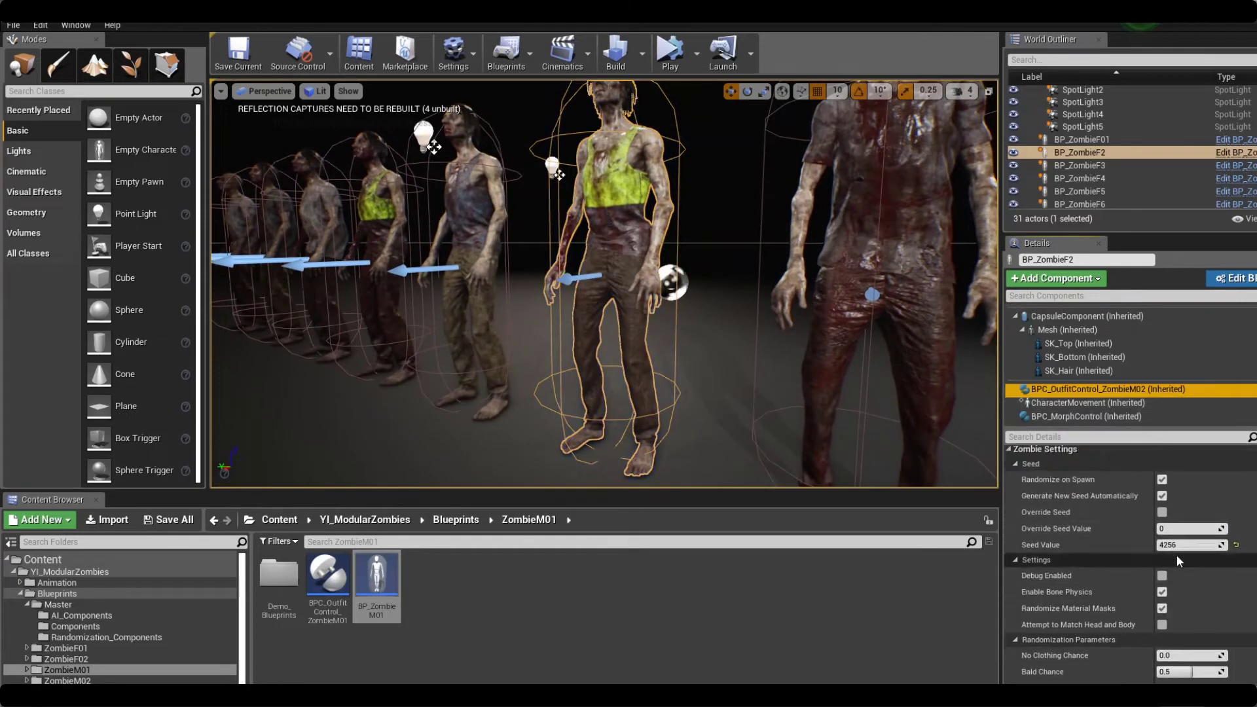
left_click(1177, 544)
key("ctrl+c")
left_click(1180, 529)
key("ctrl+v")
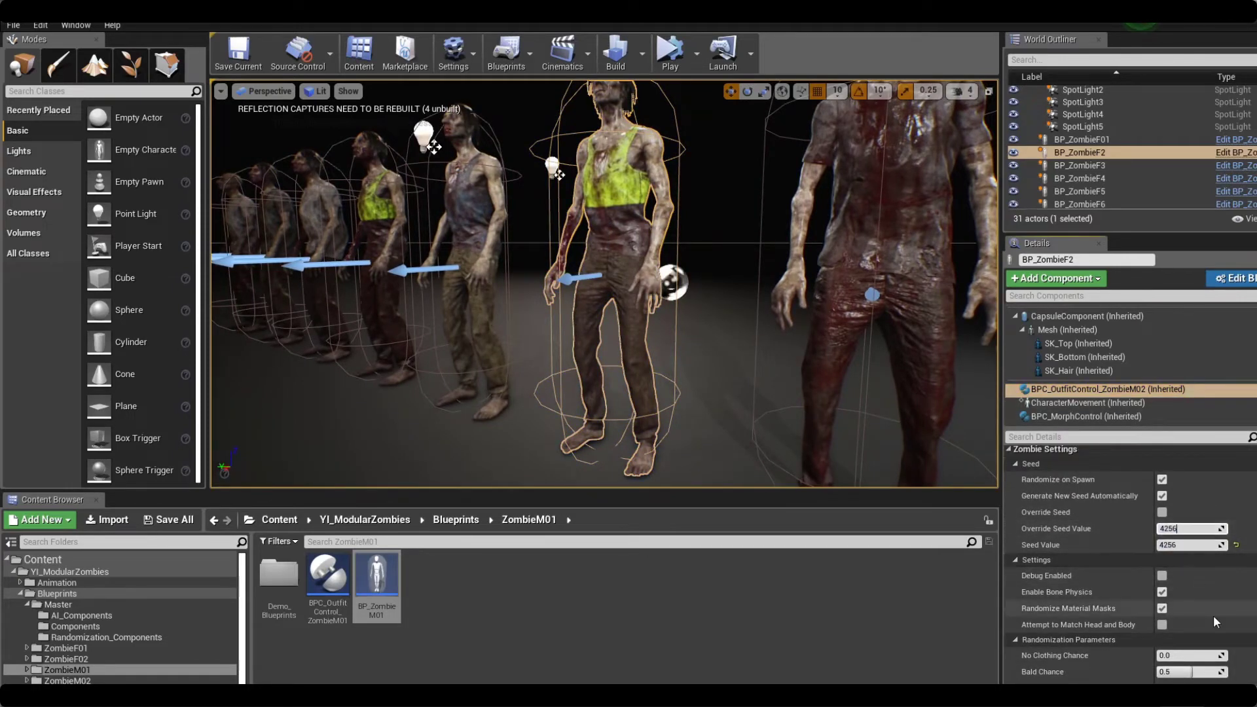
left_click(1162, 480)
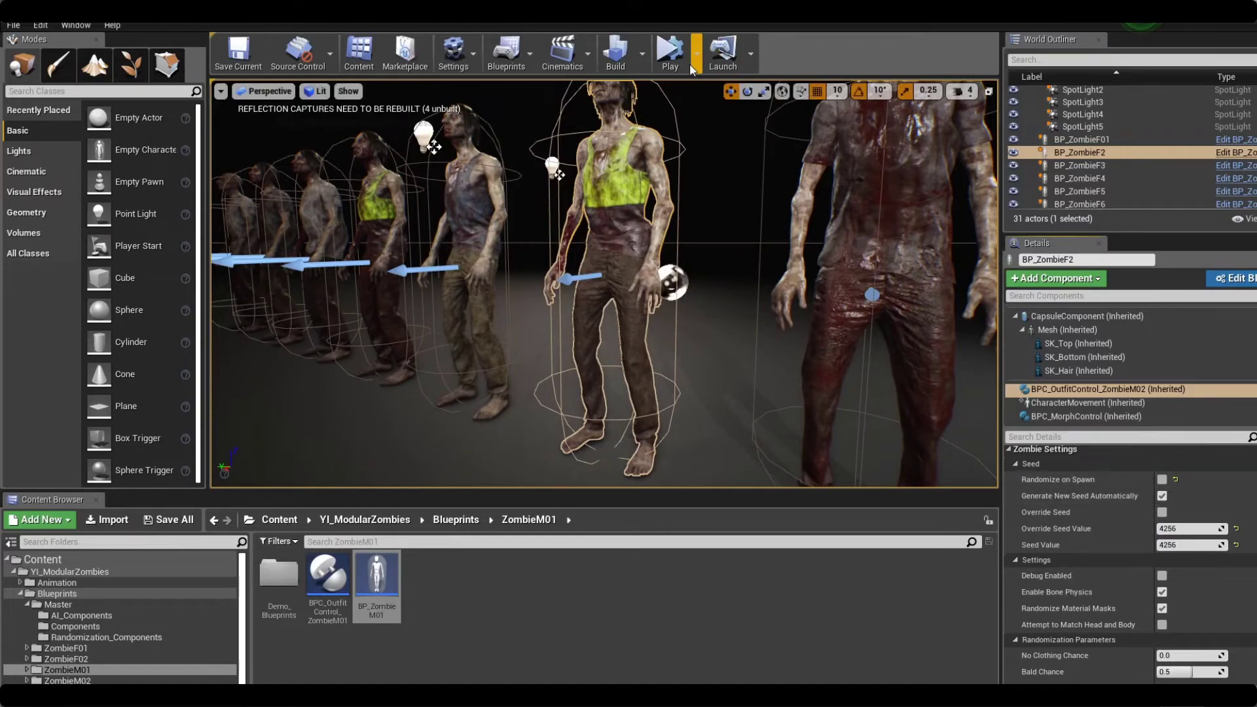
- Run the level simulation briefly, stop it, and delete the NavMeshBoundsVolume actor
left_click(670, 51)
left_click(704, 52)
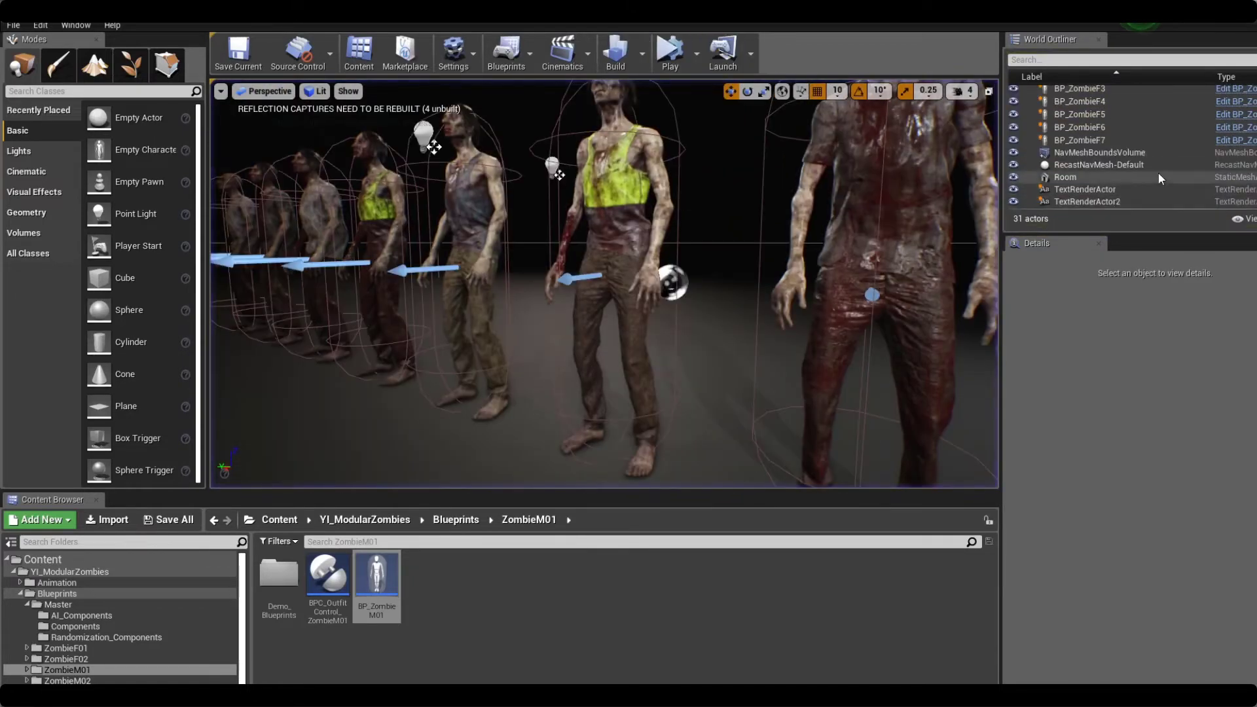
left_click(1131, 157)
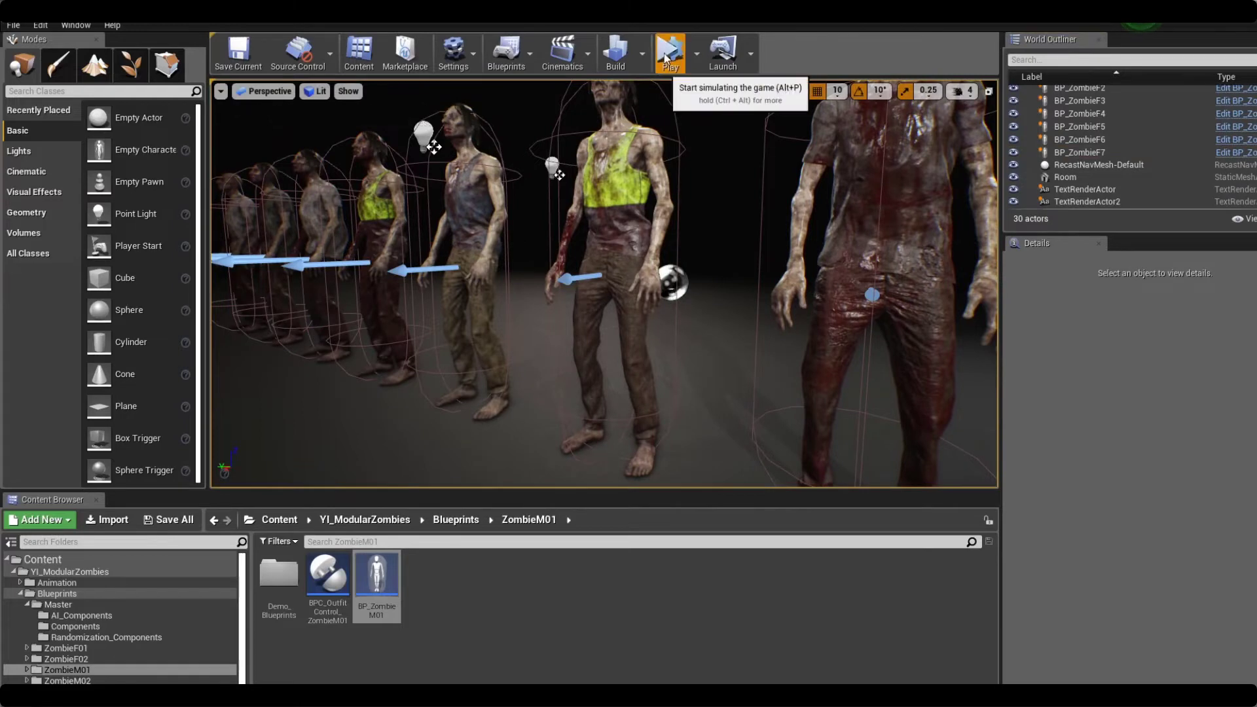
- Start and stop the level simulation three times to compare the zombies' spawned outfits
left_click(666, 55)
left_click(705, 52)
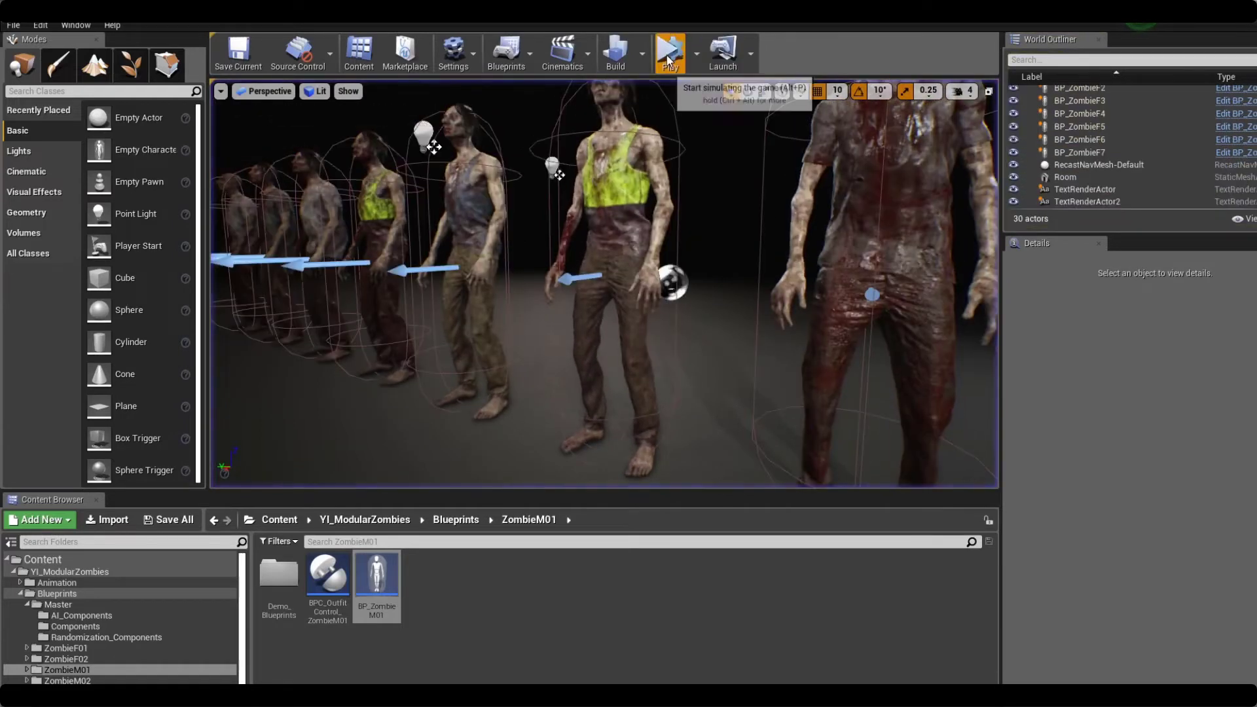
left_click(667, 52)
left_click(704, 52)
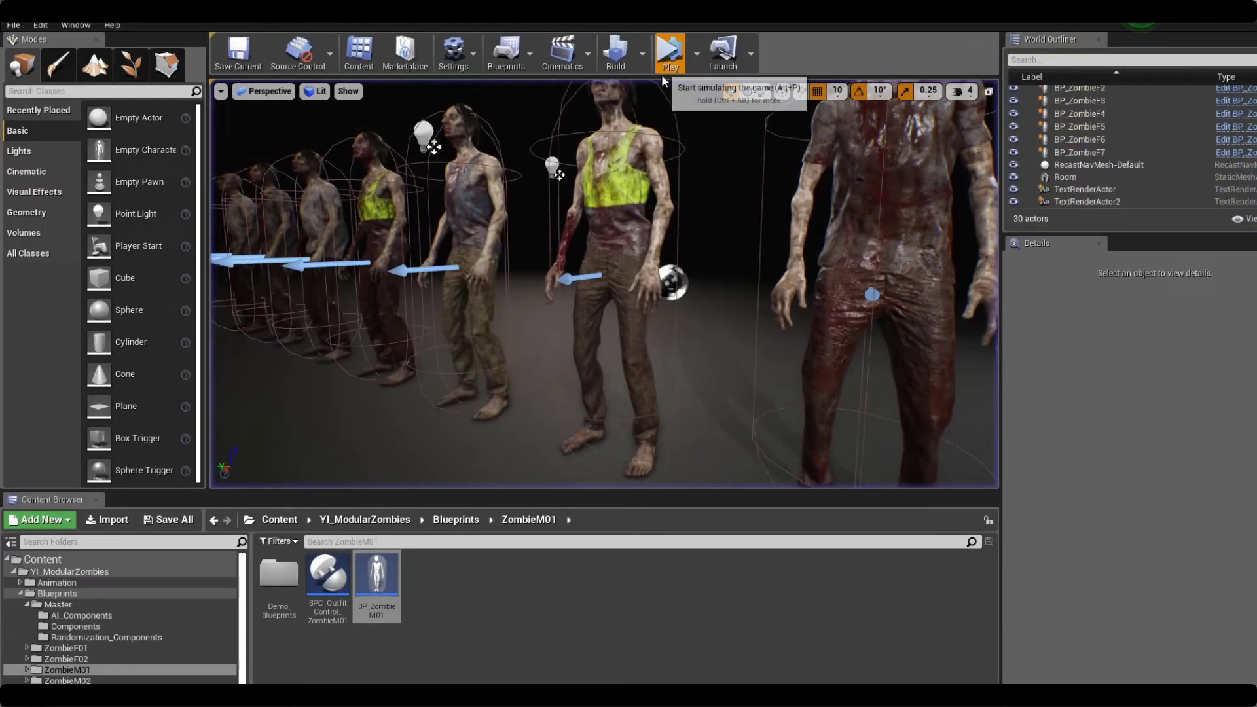
left_click(668, 53)
left_click(705, 52)
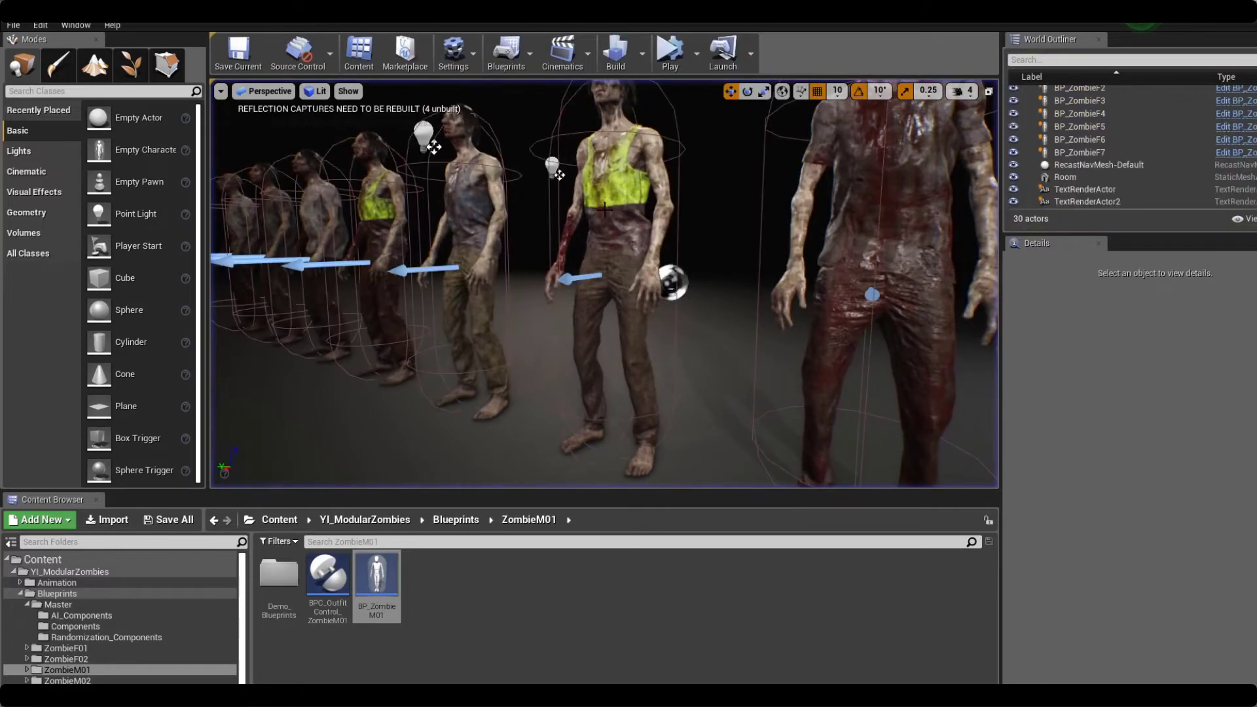
- Turn off automatic seed generation, enable Override Seed and randomize only BP_ZombieF2, testing it in a short simulation
left_click(612, 275)
left_click(1104, 388)
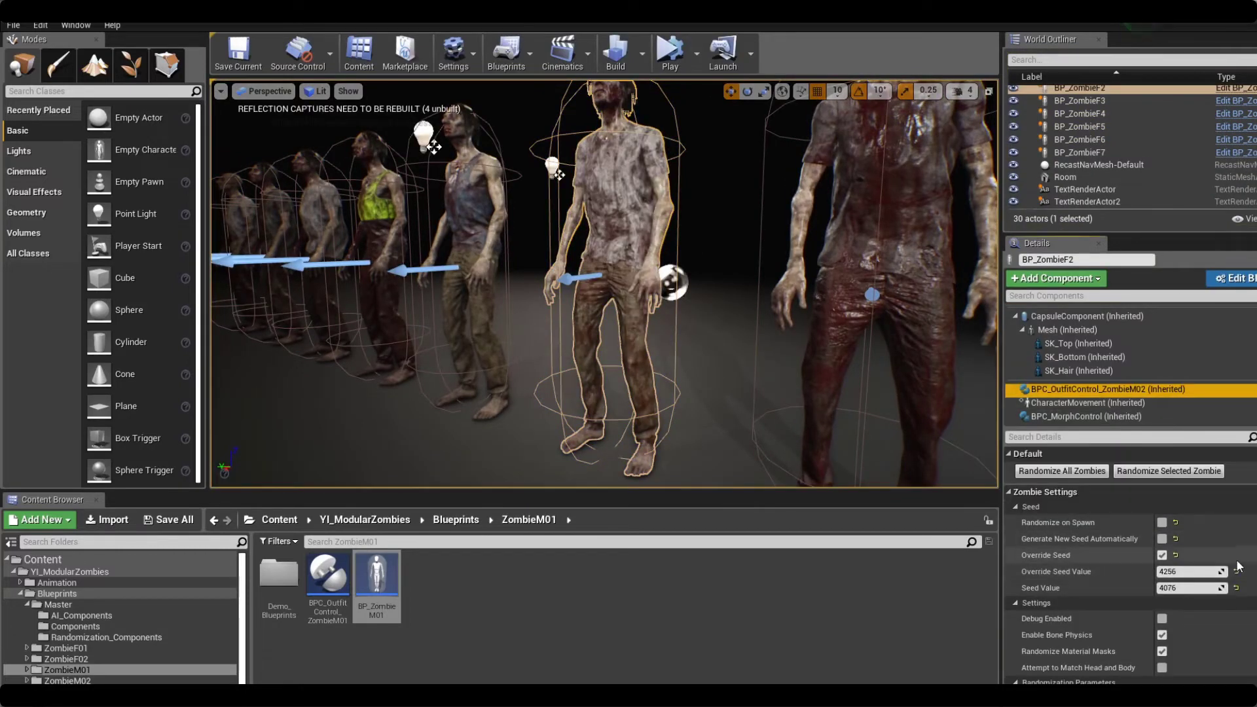
left_click(1157, 476)
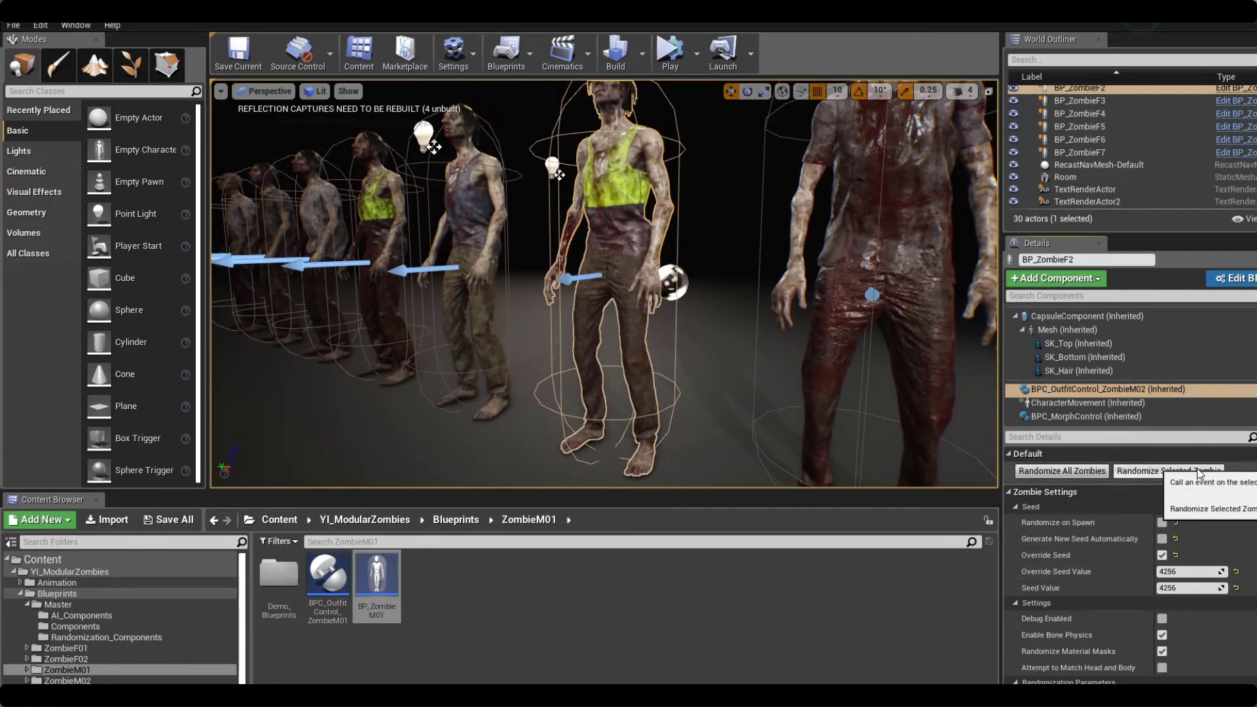
left_click(669, 61)
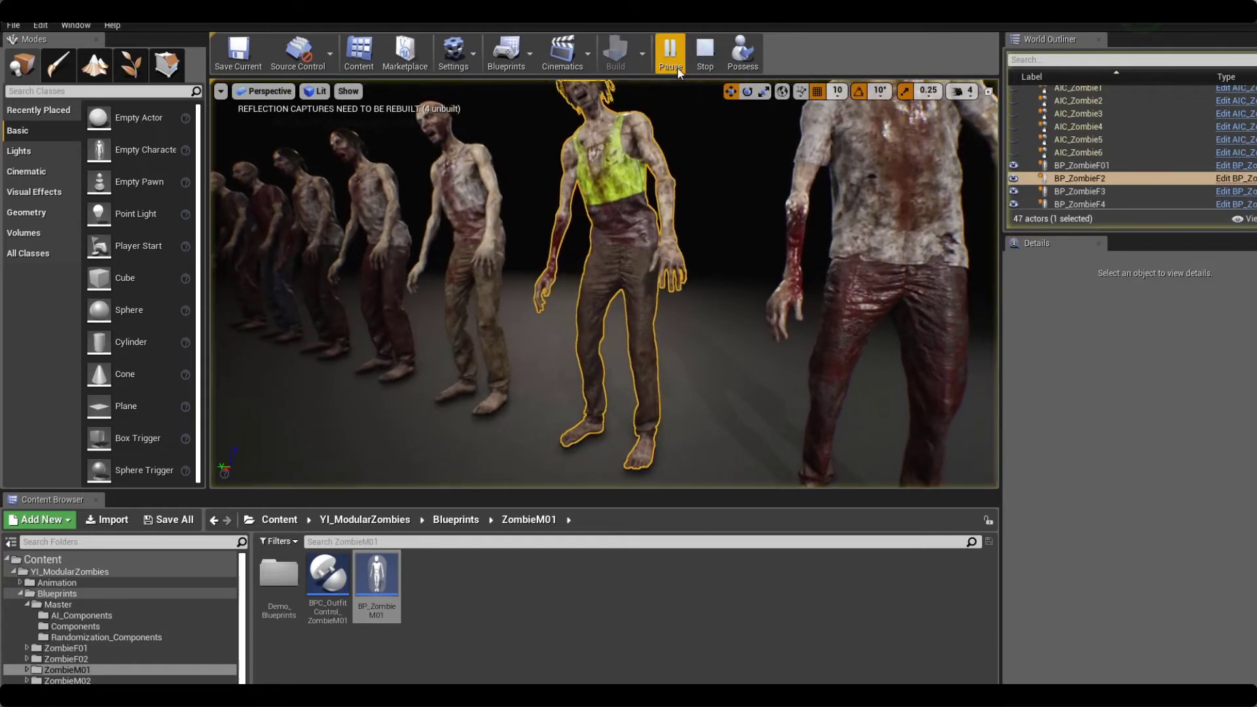
left_click(705, 55)
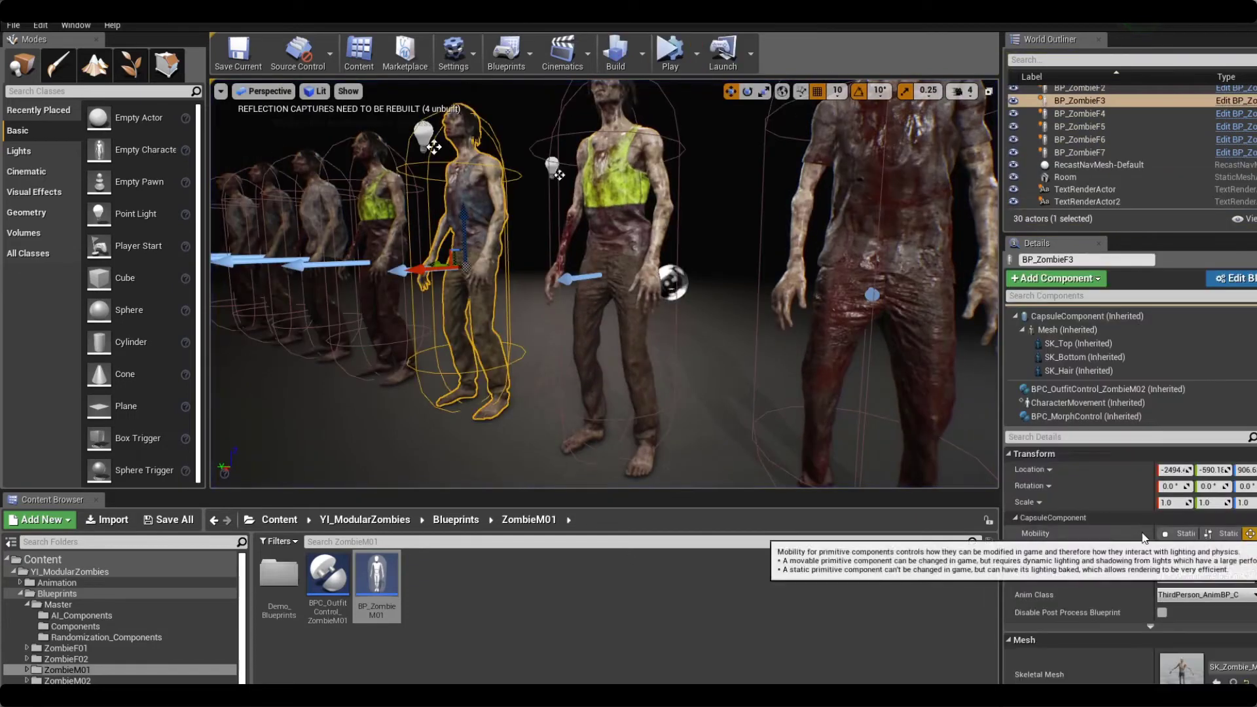
- Set Seed Value and Override Seed Value to 4256 on BP_ZombieF3's outfit control component and enable Override Seed
left_click(1141, 391)
left_click(1187, 587)
type("4256")
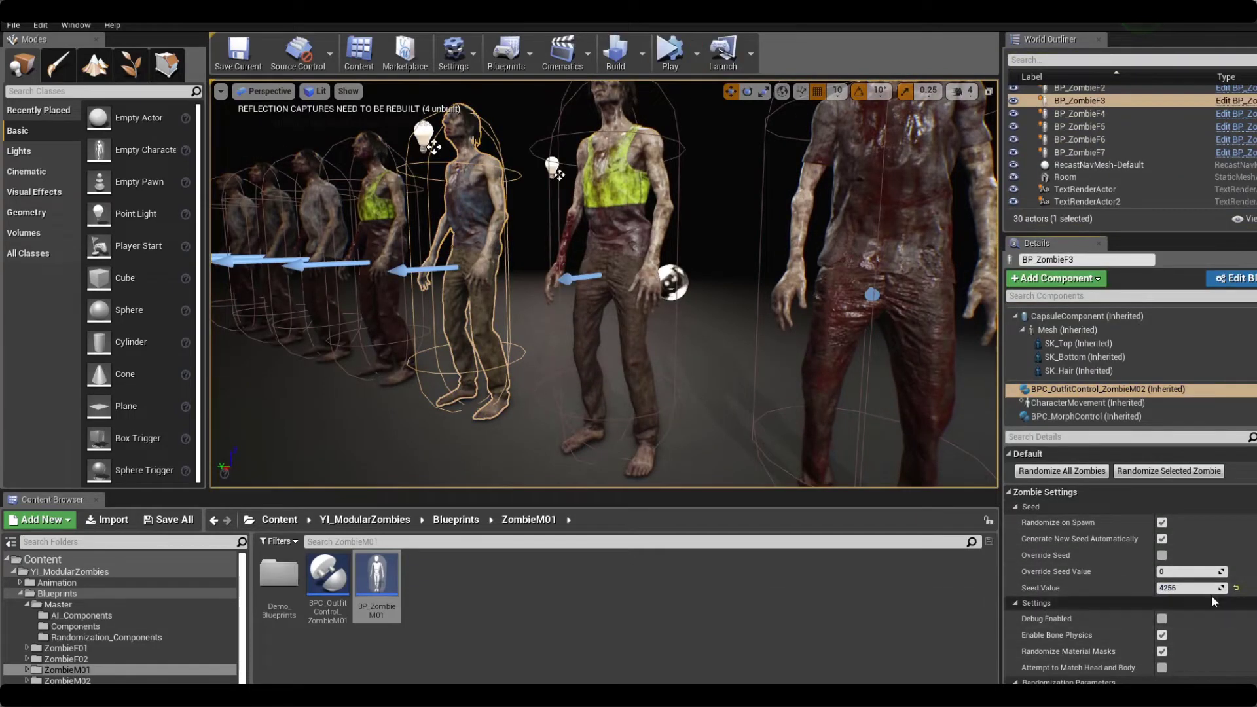
key("Return")
left_click(1163, 555)
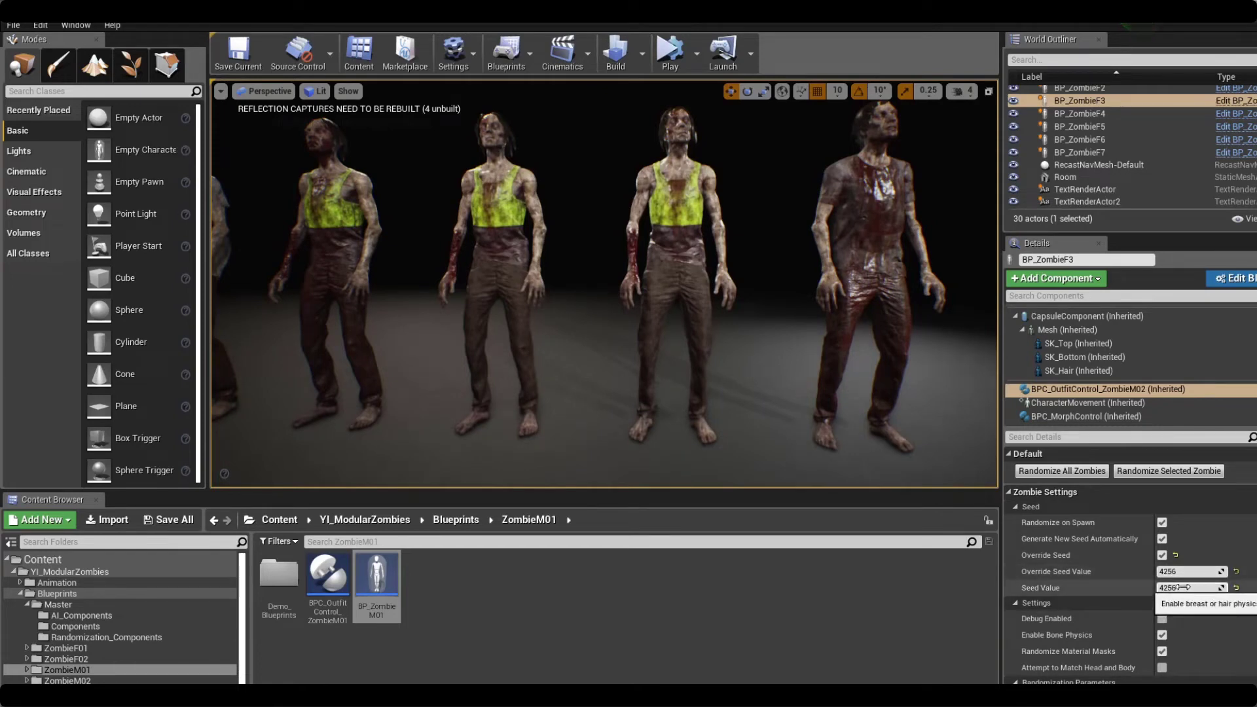
- Review the outfit component's physics, material mask, No Clothing Chance, Bald Chance and skeletal zombie type settings
scroll(1188, 576, "down", 3)
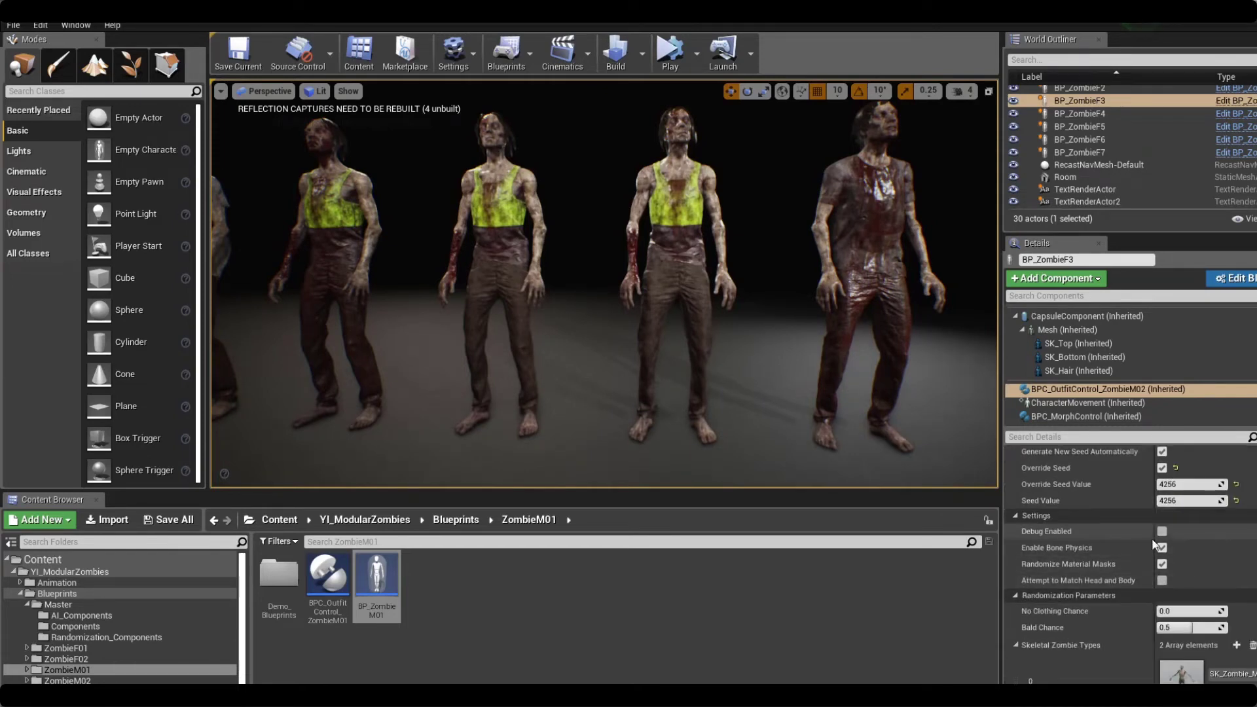
scroll(1153, 543, "down", 2)
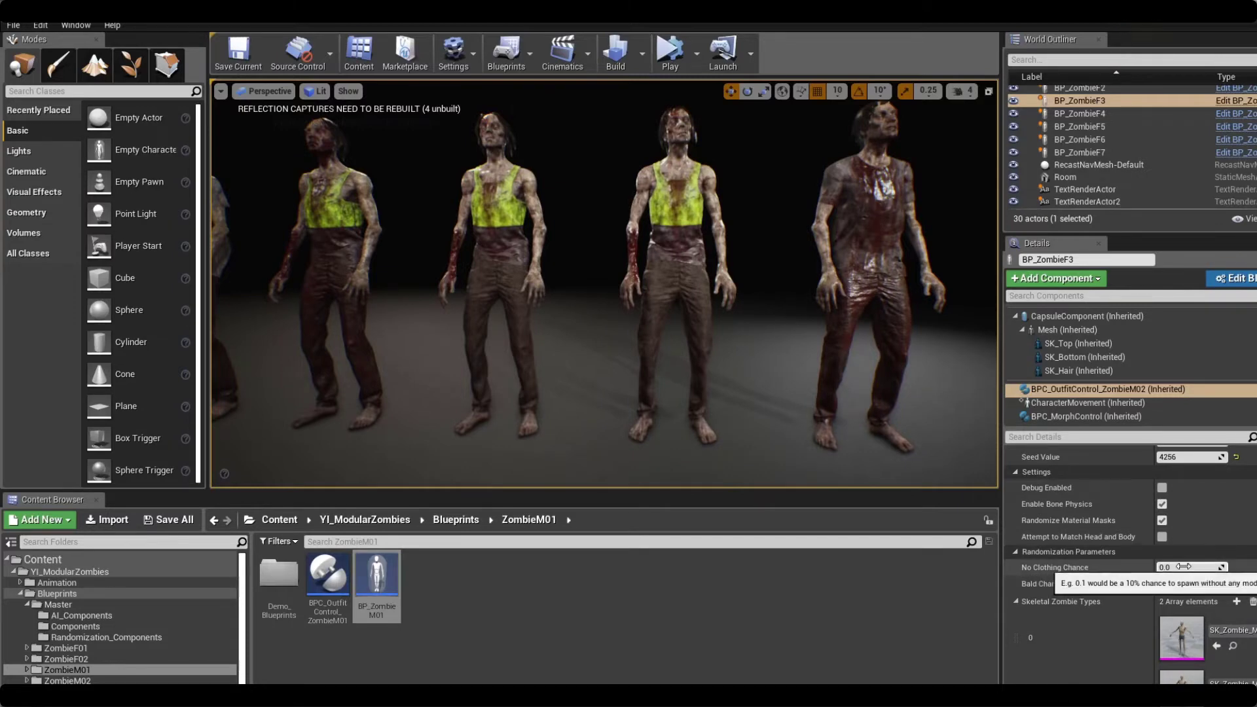
right_click_drag(925, 434, 735, 397)
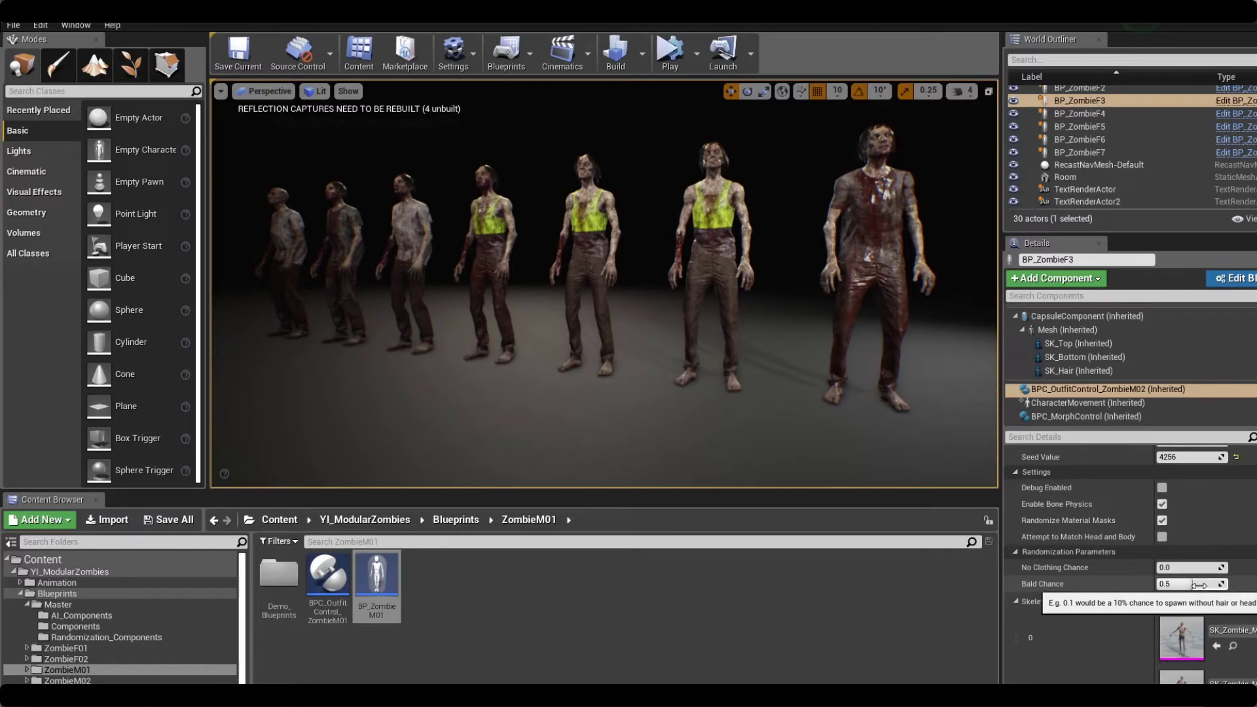
scroll(1192, 520, "down", 2)
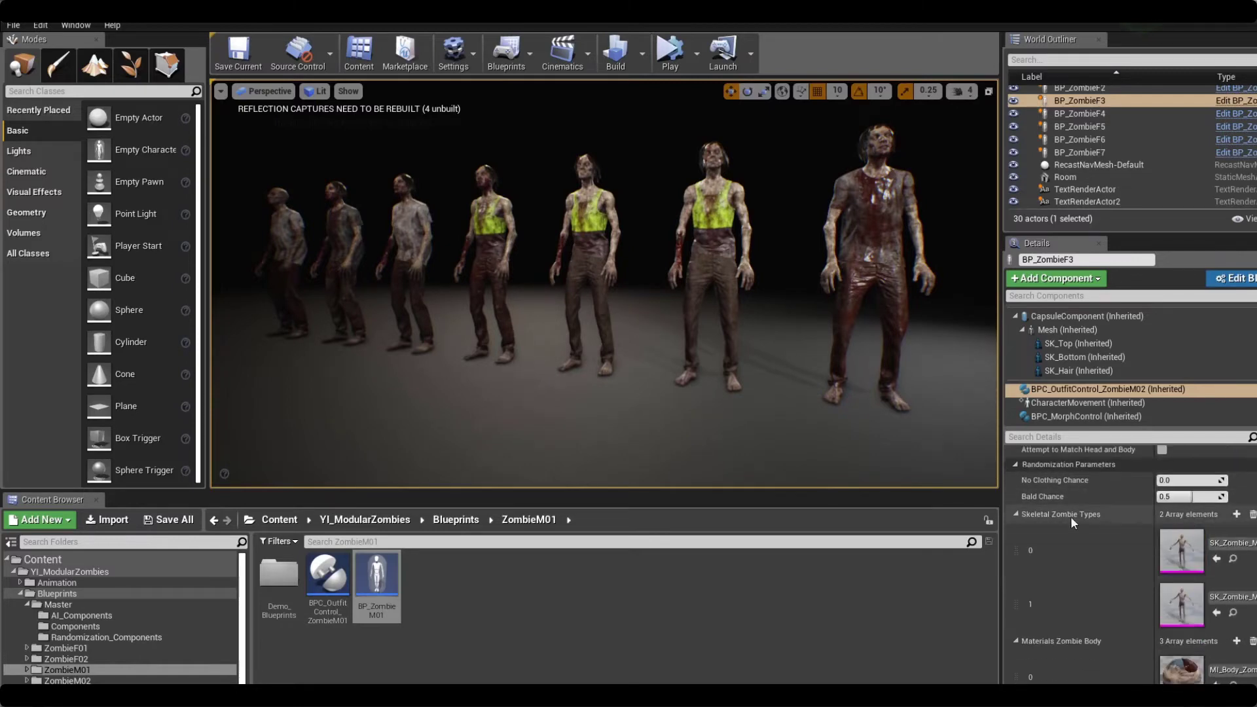
scroll(1071, 524, "down", 2)
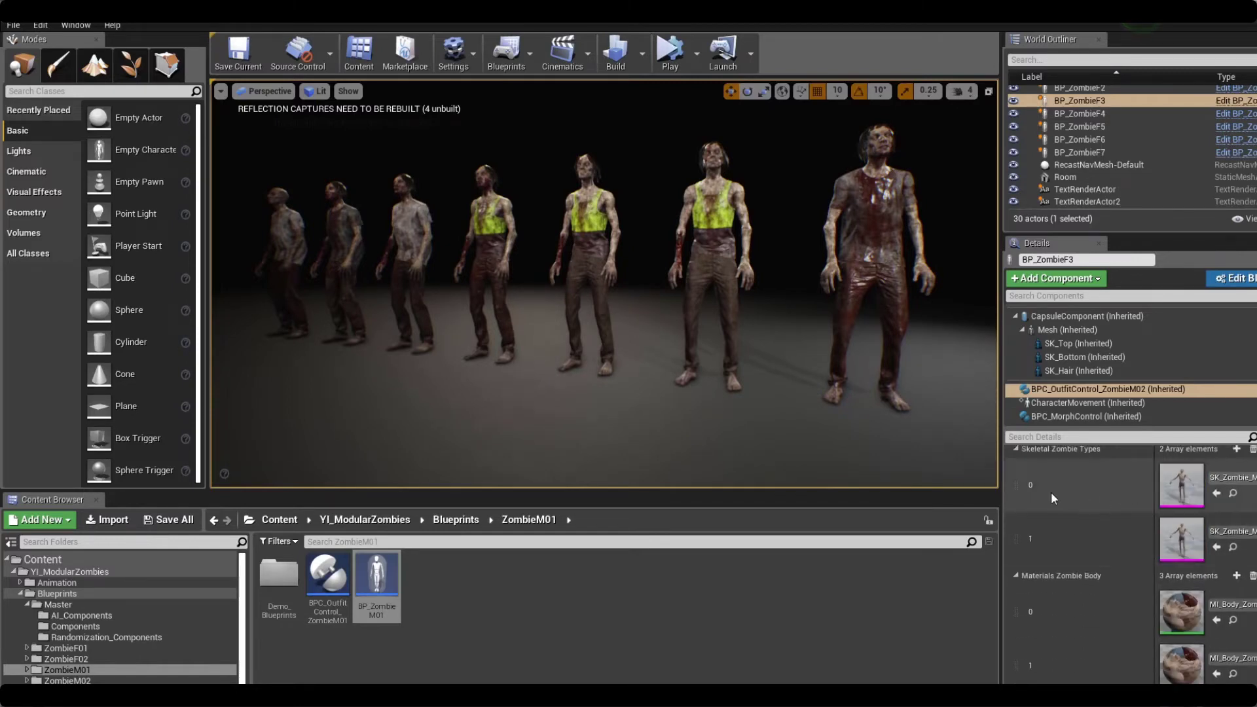
left_click(315, 582)
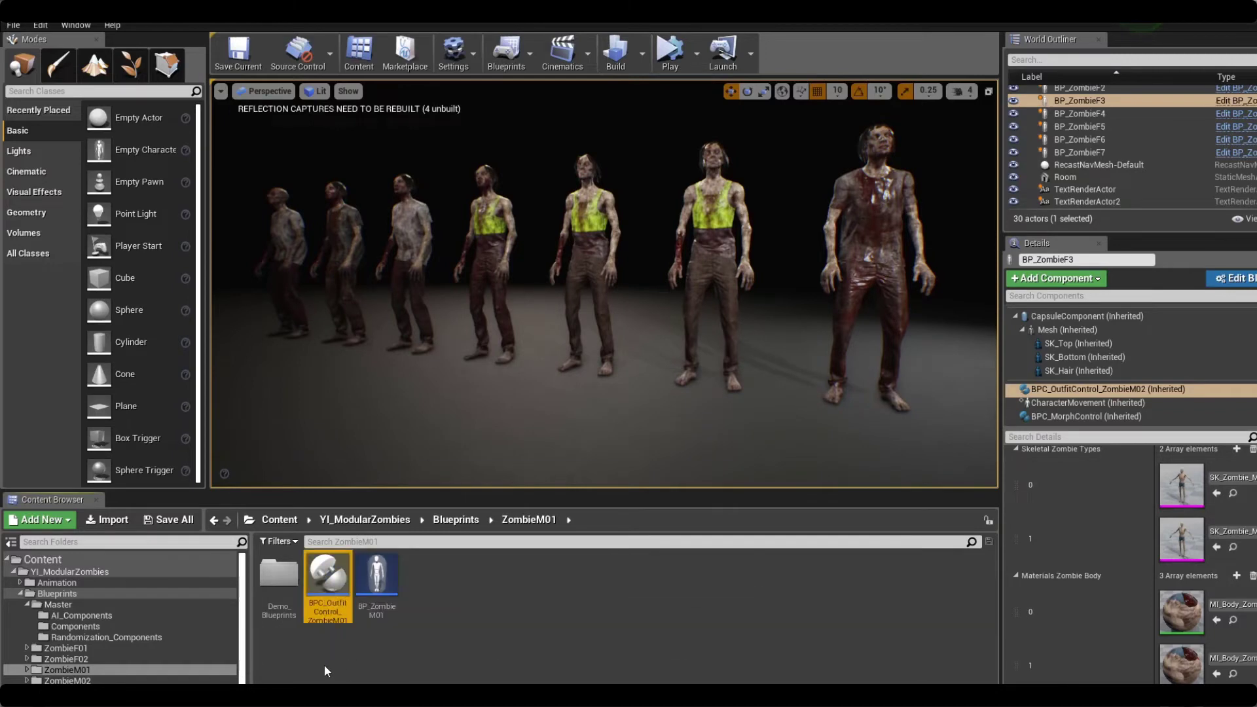
scroll(1028, 576, "up", 1)
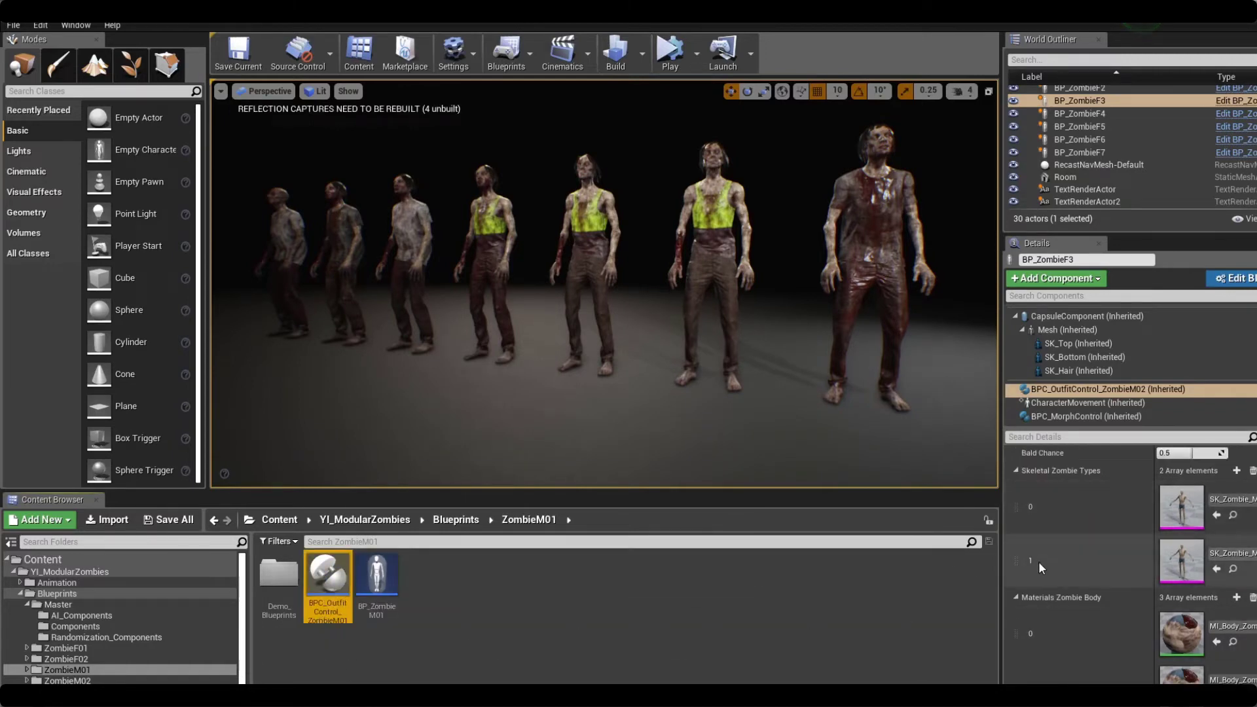
- Collapse the Skeletal Zombie Types, Materials Zombie Body and Materials Zombie Head arrays to reach Outfit Options
left_click(1015, 470)
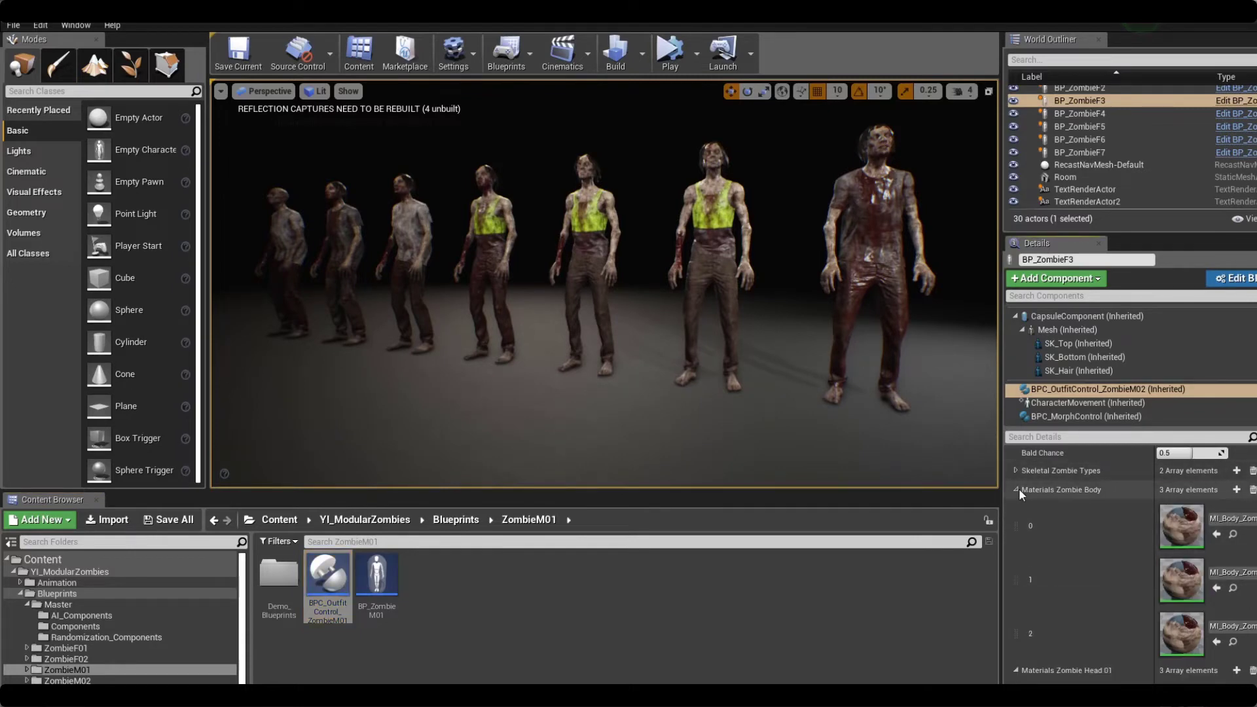
left_click(1016, 490)
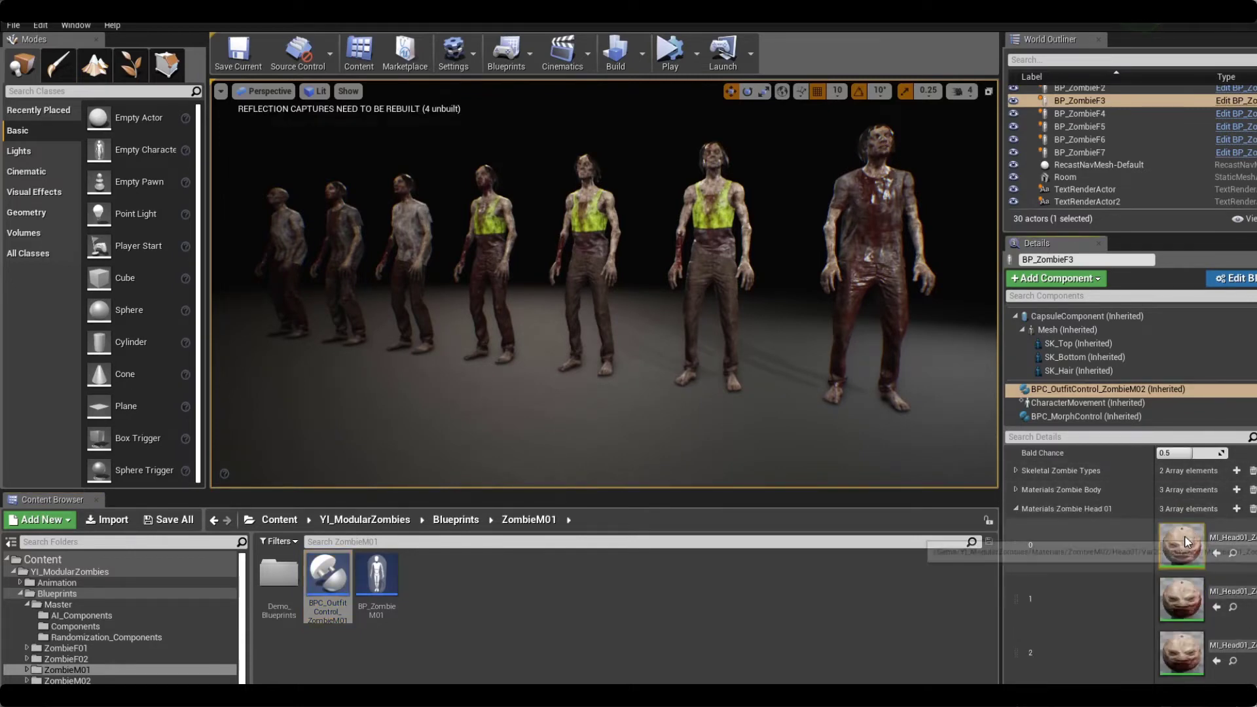
left_click(1016, 509)
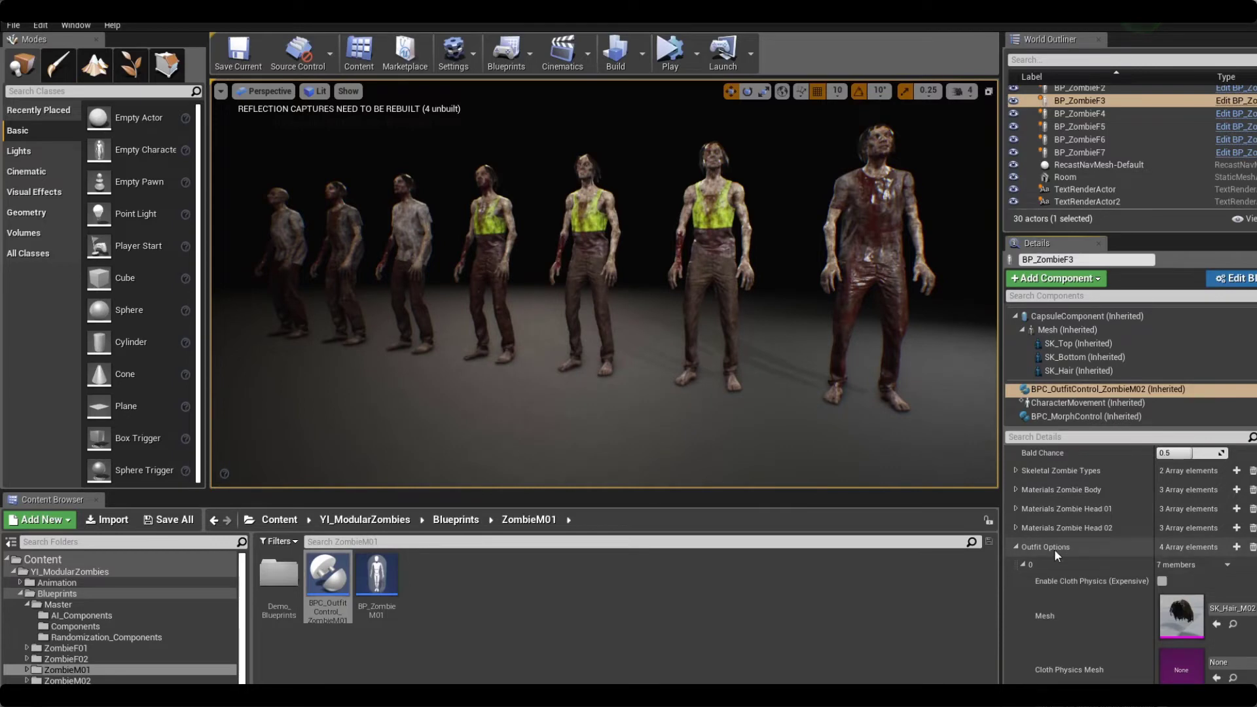
- Add a new element to BP_ZombieF3's Outfit Options array and expand entry 4 to show its empty mesh fields
scroll(1126, 556, "down", 4)
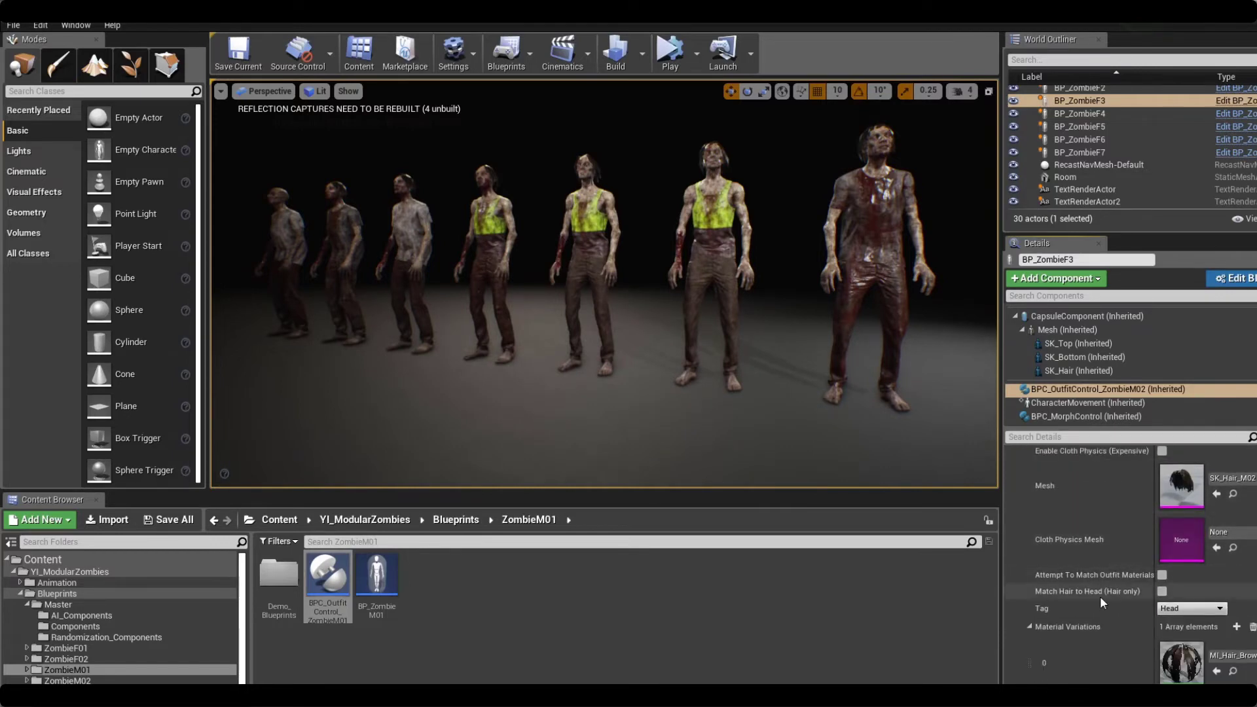
scroll(1121, 614, "up", 2)
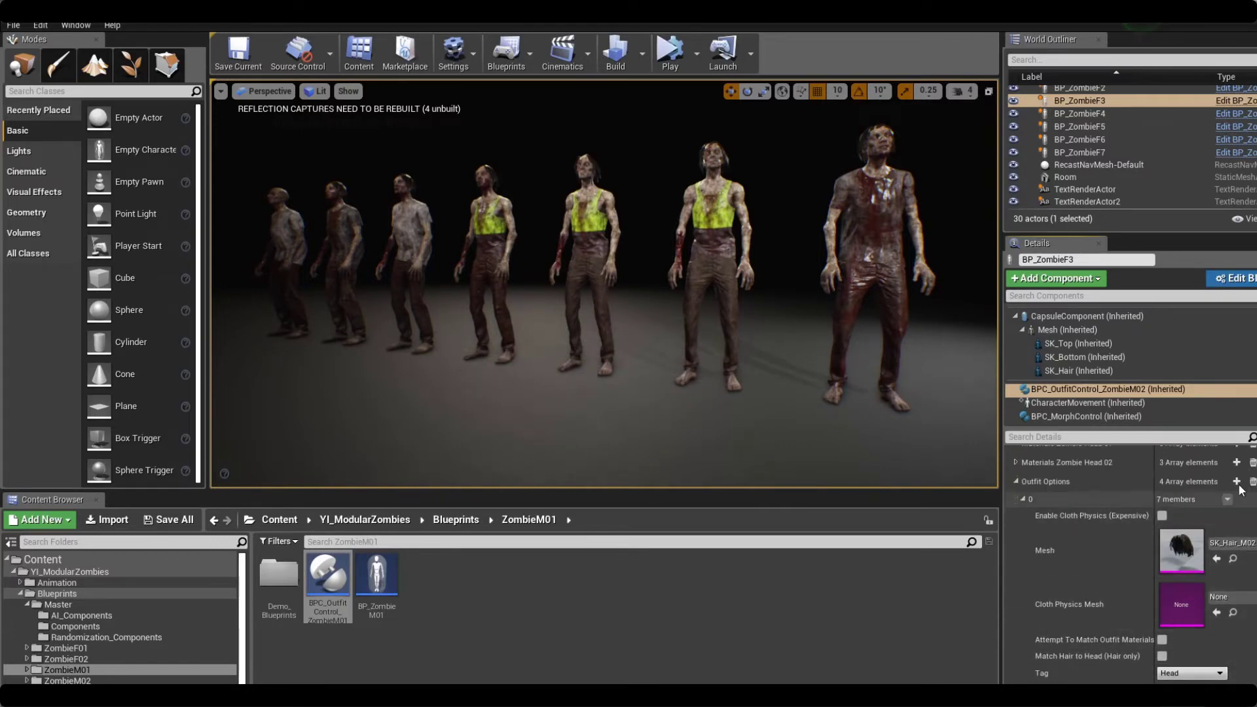
scroll(1054, 488, "down", 8)
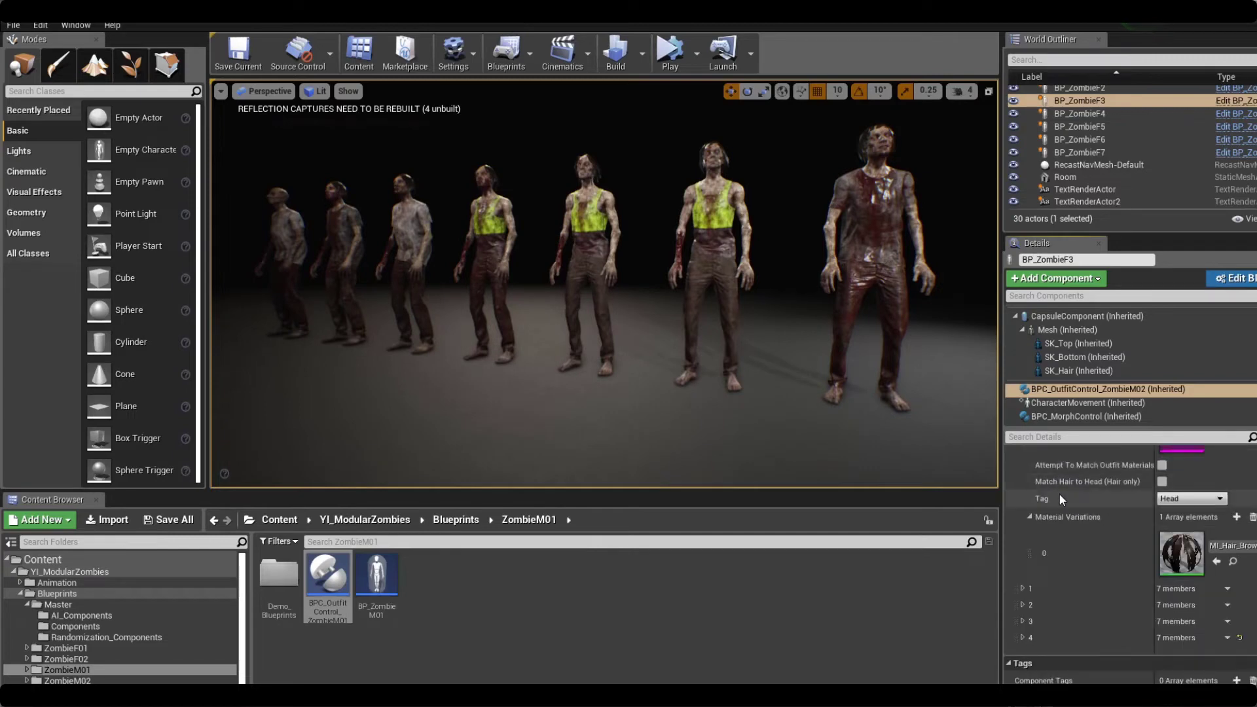
scroll(1162, 604, "down", 2)
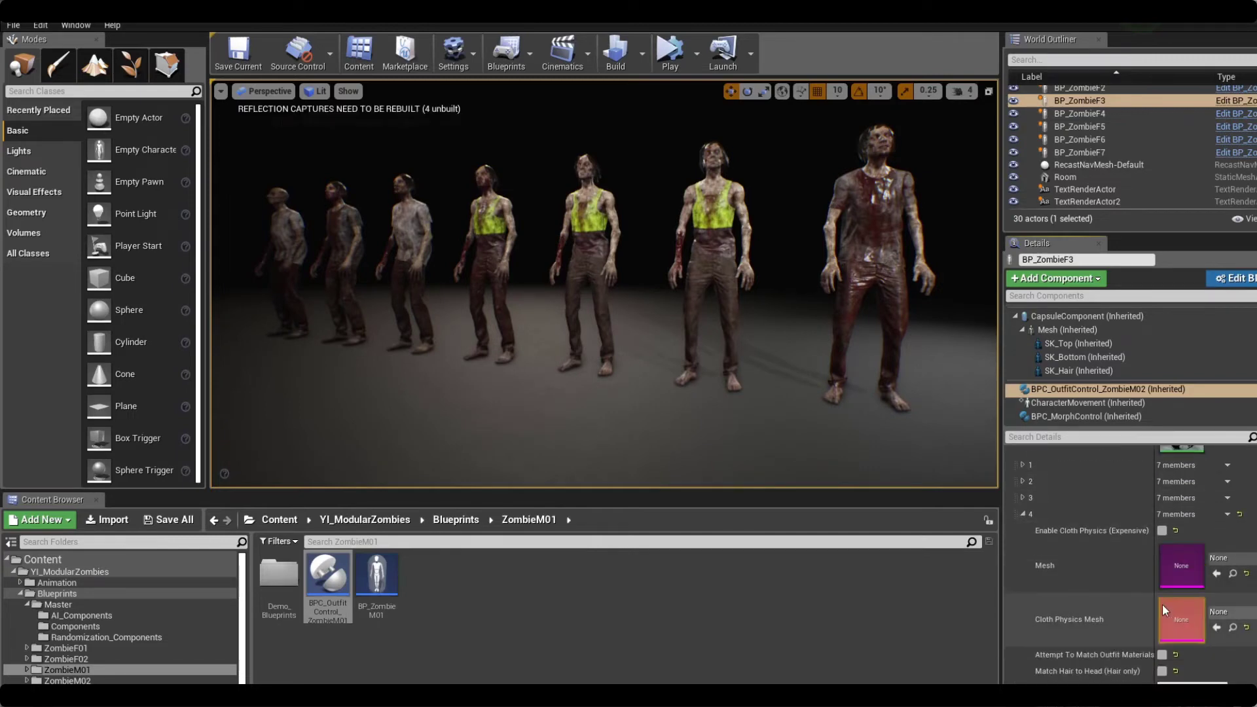
- Check the Tag choices of Outfit Options entry 4, keep Top, and review its mesh and matching options
left_click(1192, 667)
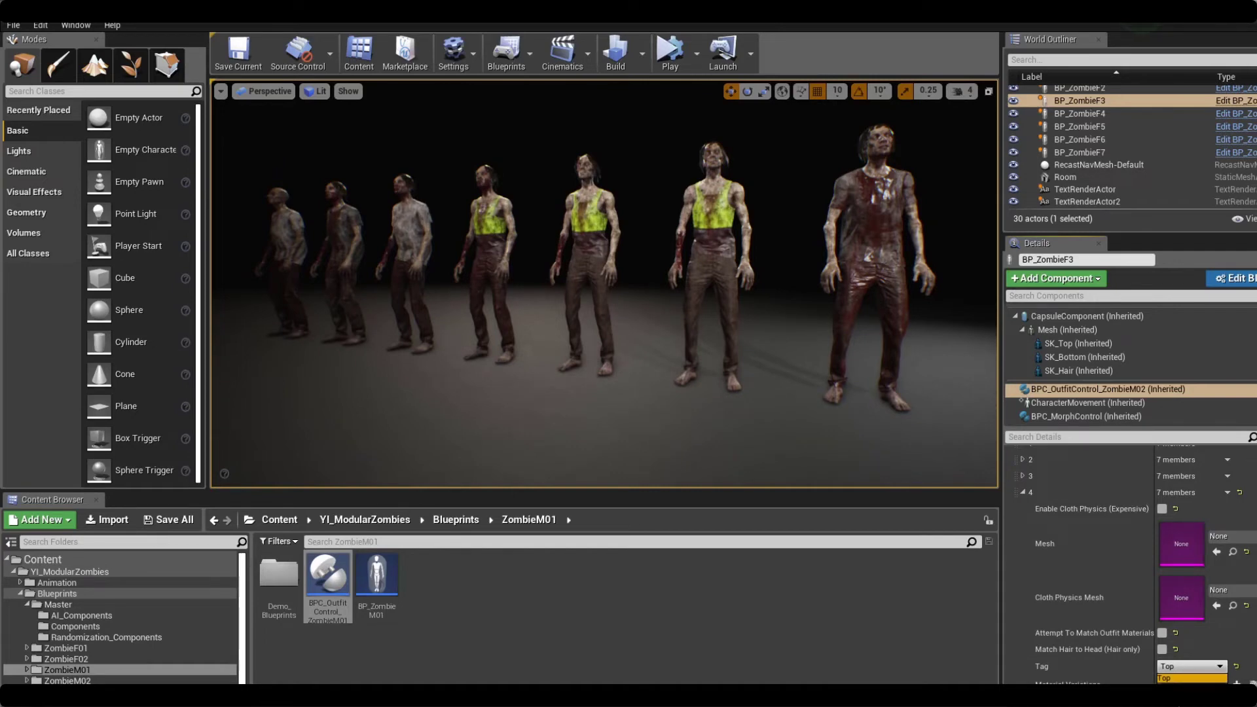
left_click(1190, 678)
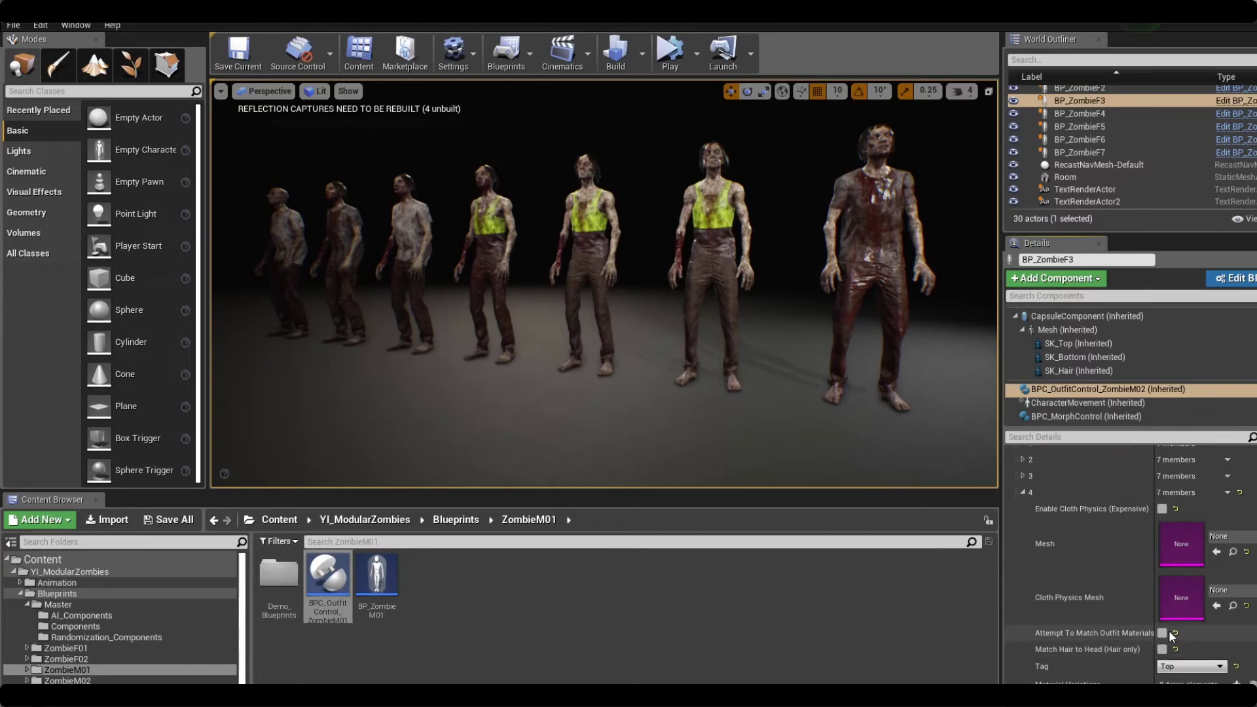
scroll(1146, 511, "up", 1)
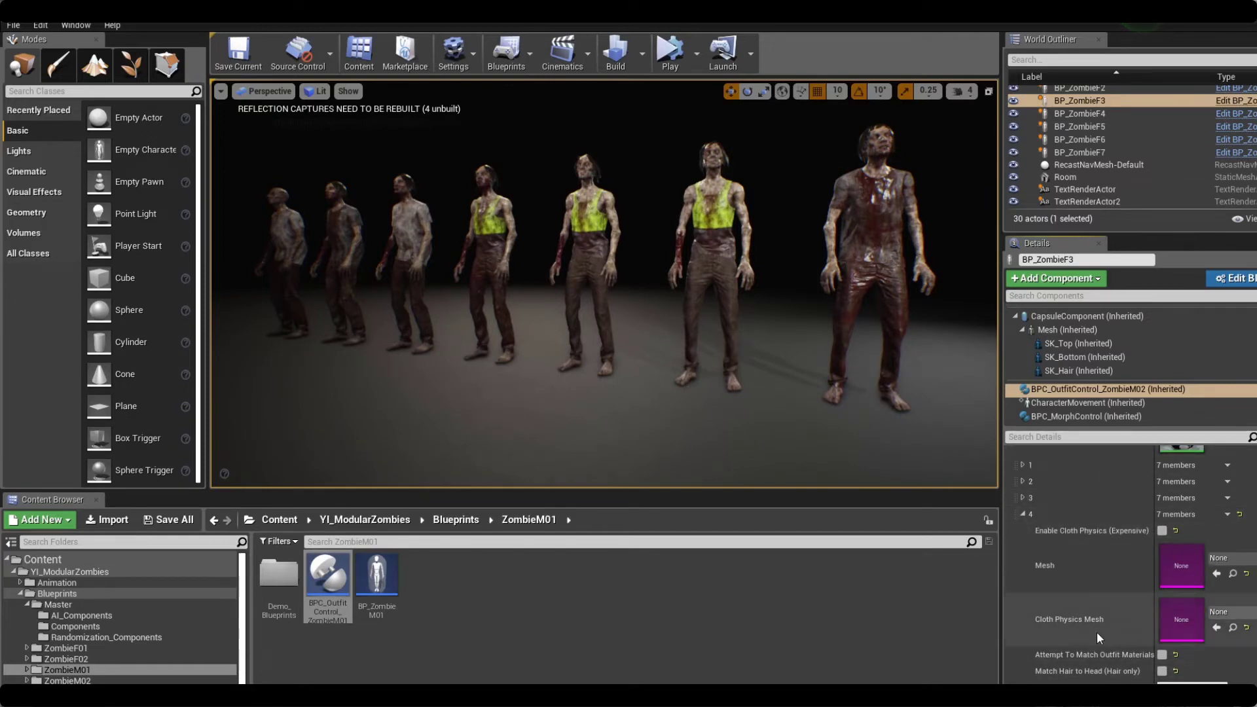
scroll(763, 370, "down", 4)
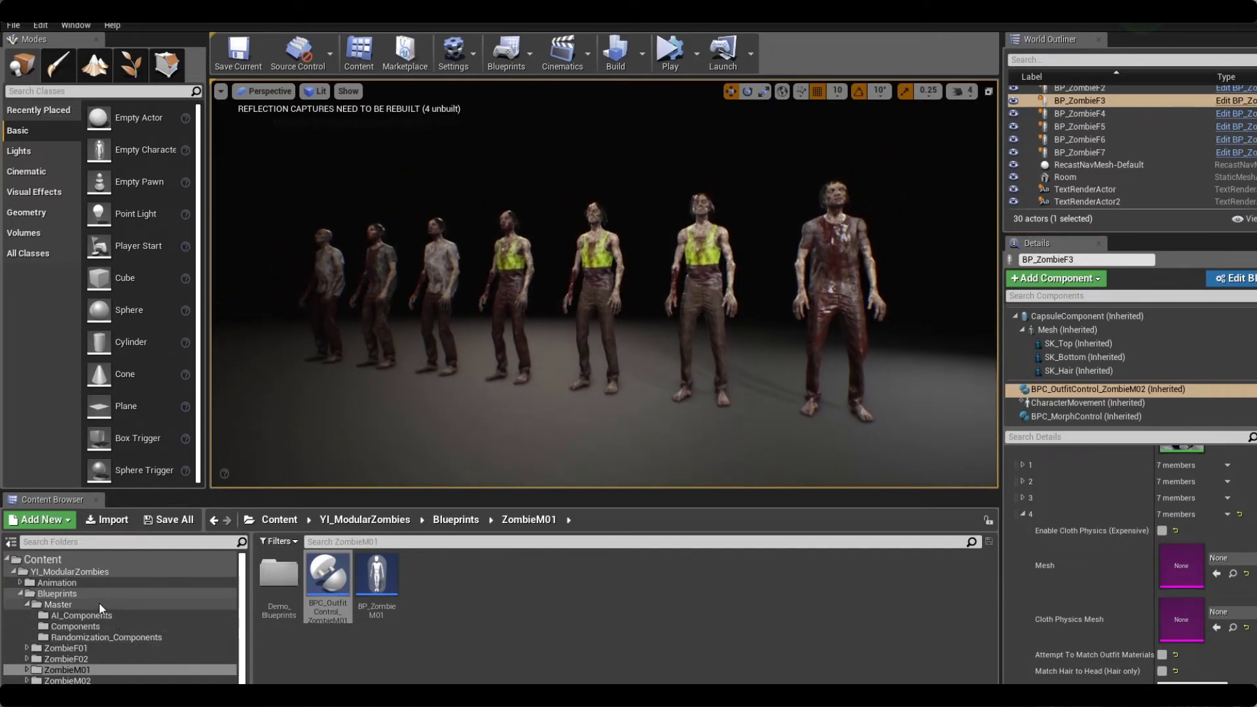
- Open the AI_Showcase level from the Maps/ZombieF01 folder without saving the pending changes
scroll(101, 622, "down", 2)
left_click(98, 660)
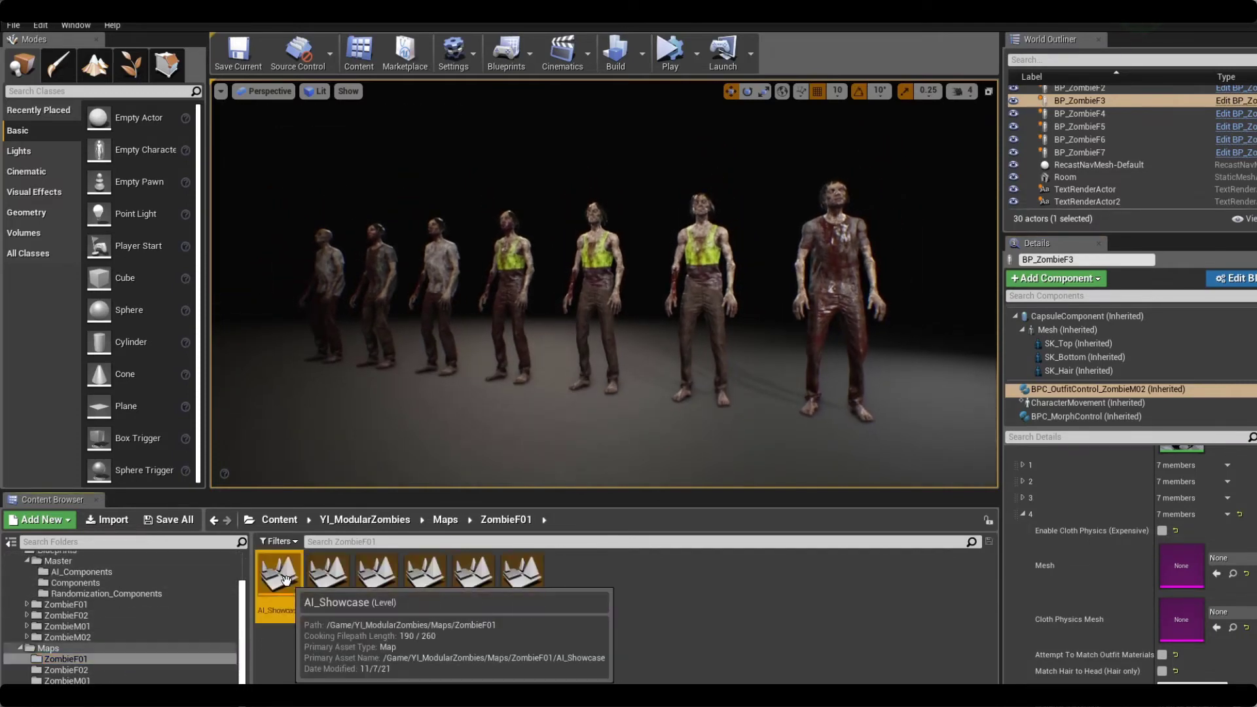
double_click(288, 583)
left_click(784, 500)
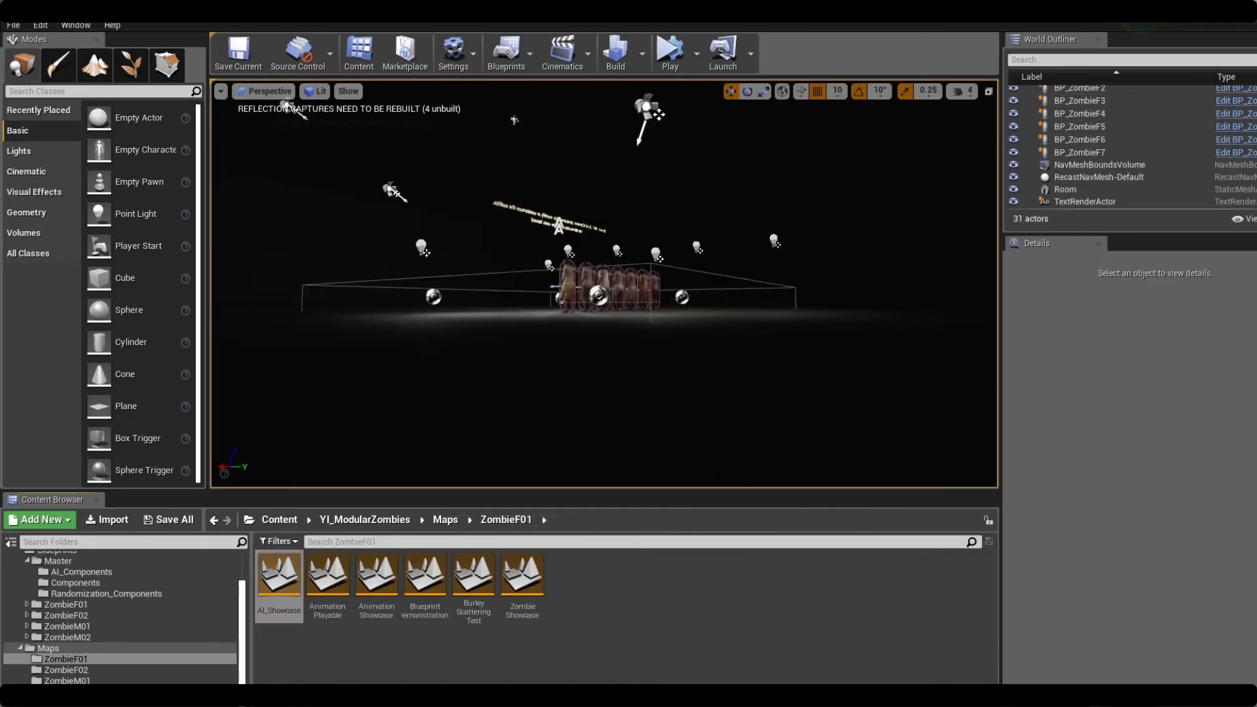
- Open the AI_Showcase level from the Maps/ZombieF02 folder, saving the modified BP_ZombieM02 blueprint
left_click(78, 670)
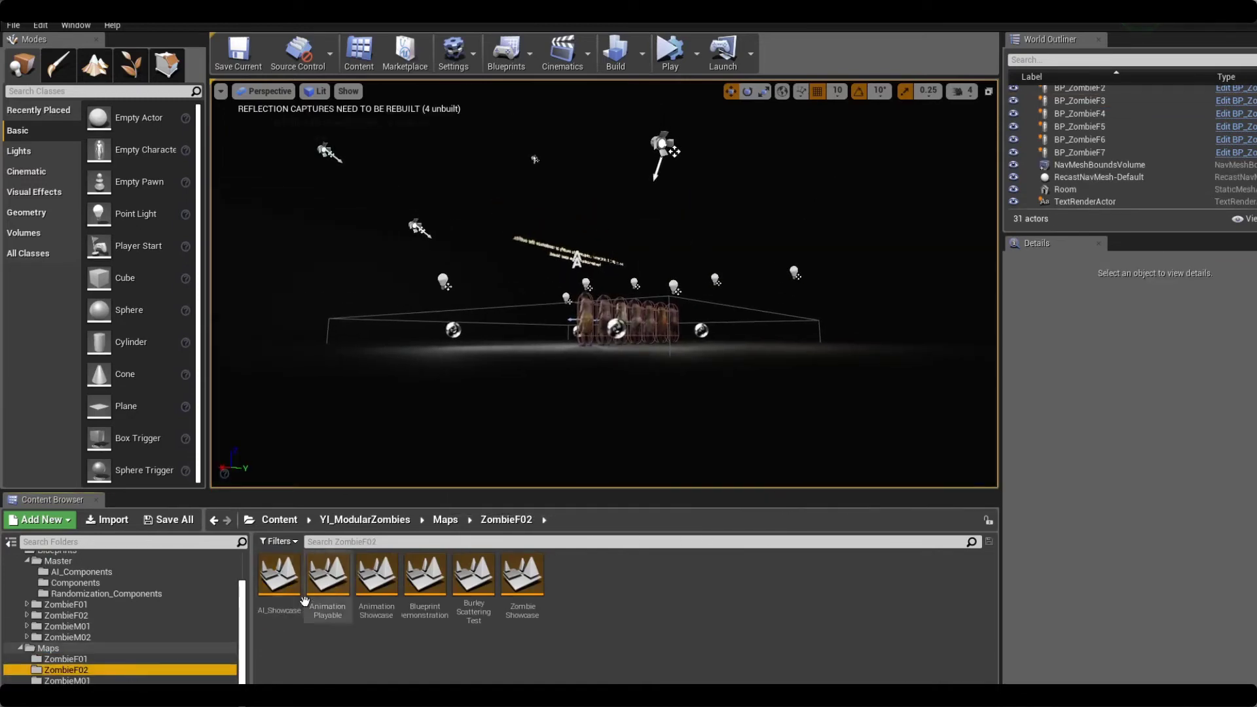
double_click(281, 583)
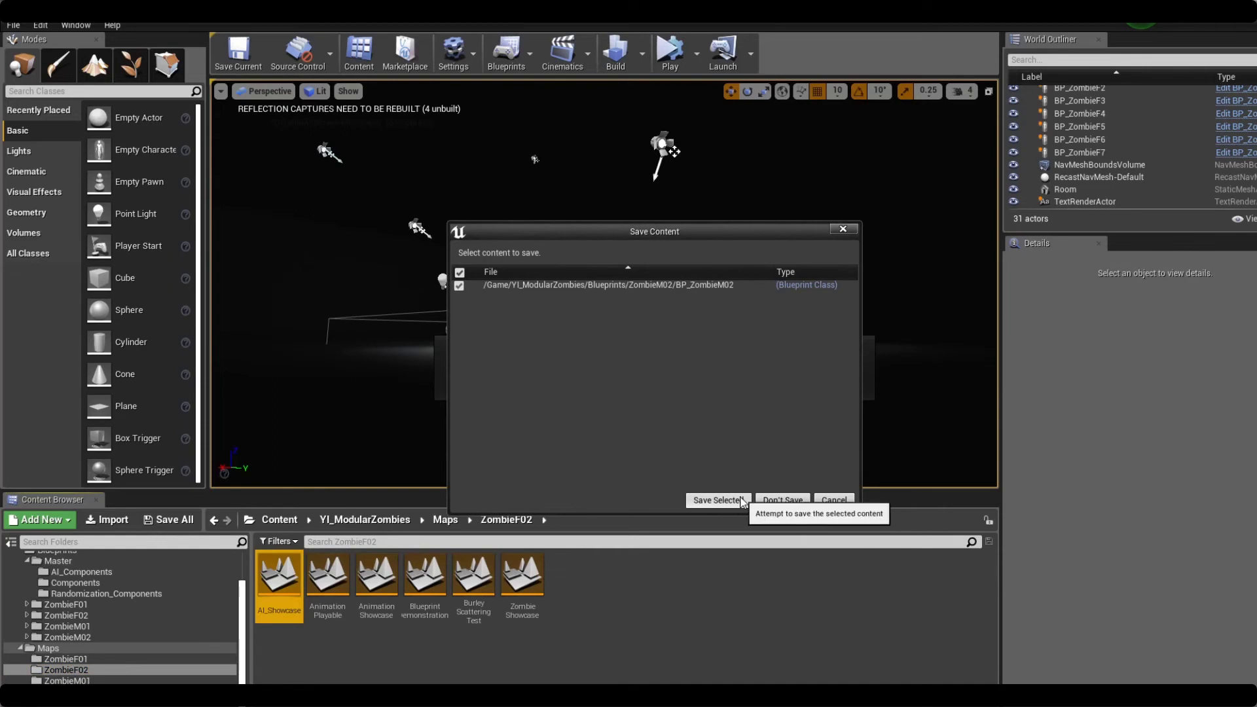
left_click(718, 500)
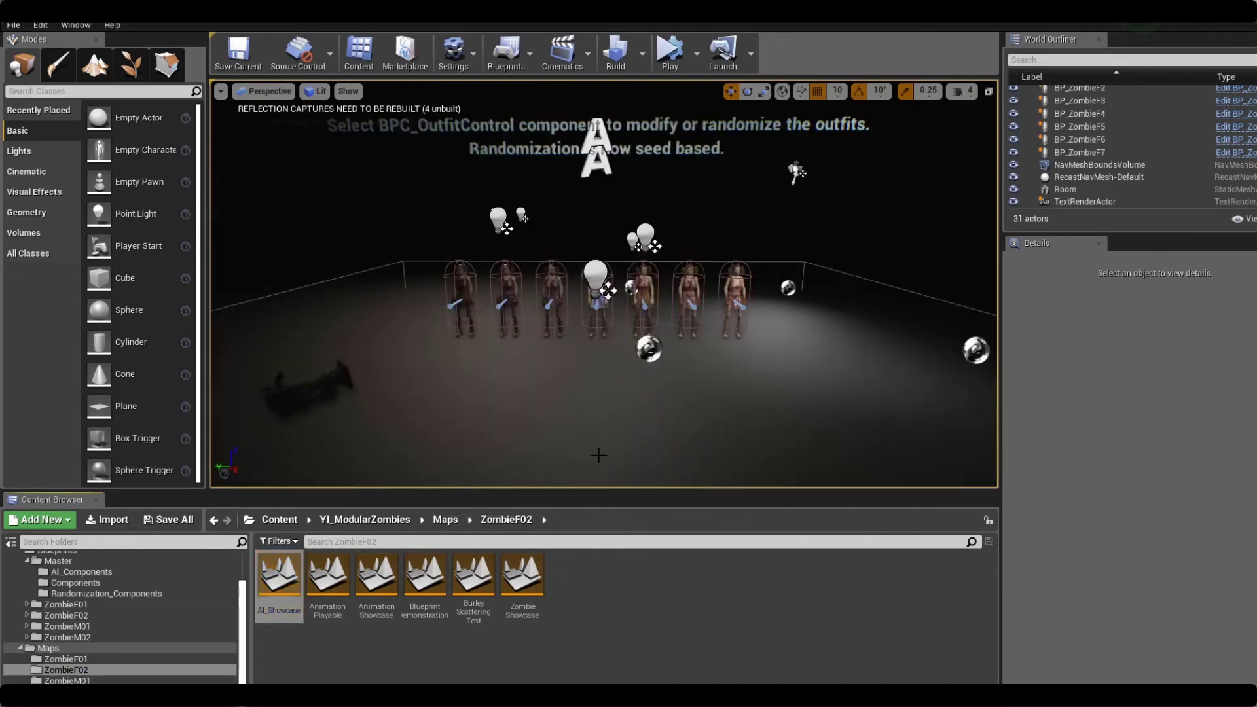
- Hide the editor icons in the viewport and select BP_ZombieF2's BPC_OutfitControl_ZombieF02 component
right_click_drag(598, 454, 704, 351)
key("g")
left_click(728, 347)
left_click(1106, 389)
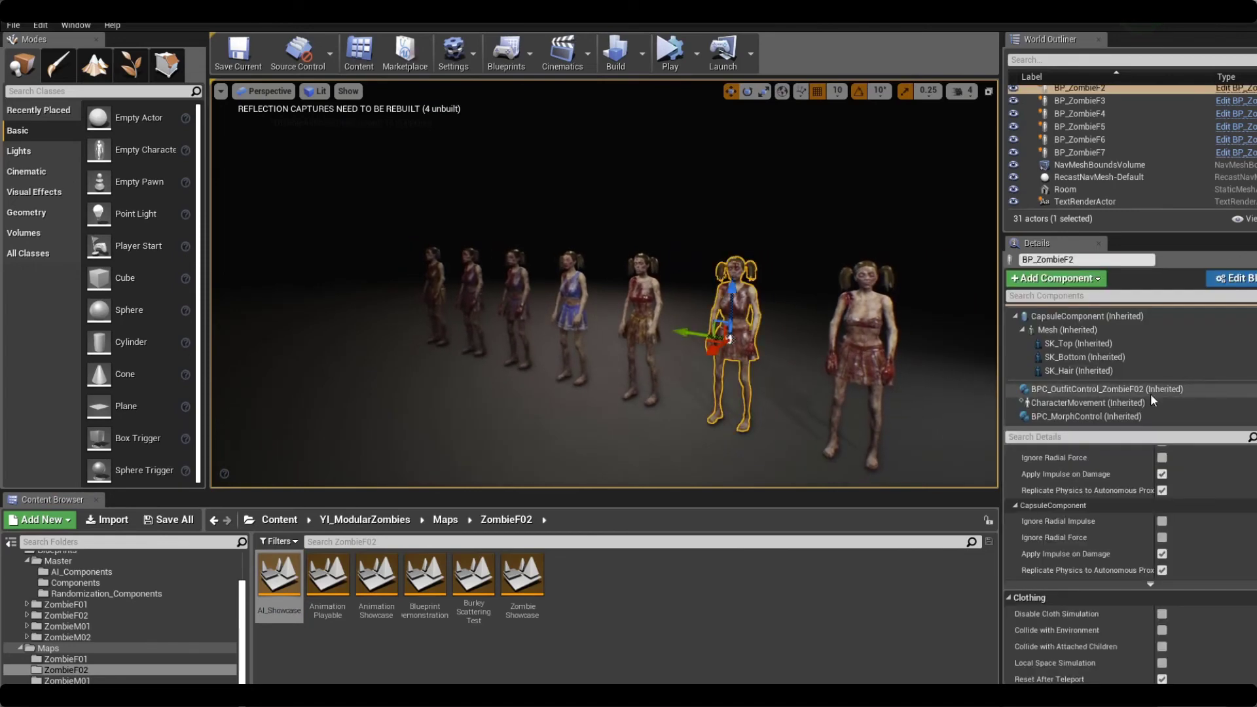
- Open BP_ZombieF02 and BPC_OutfitControl_ZombieF02 from Blueprints/ZombieF02 and review the outfit component's default Zombie Settings
left_click(145, 614)
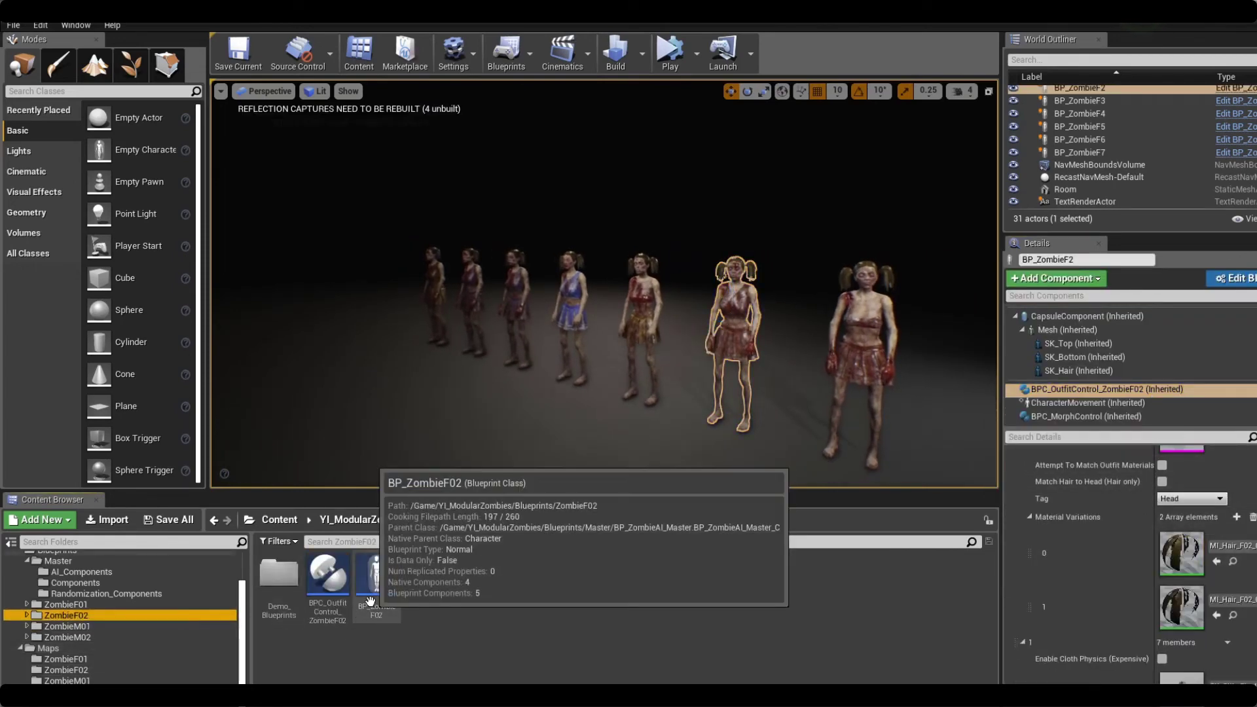
double_click(370, 600)
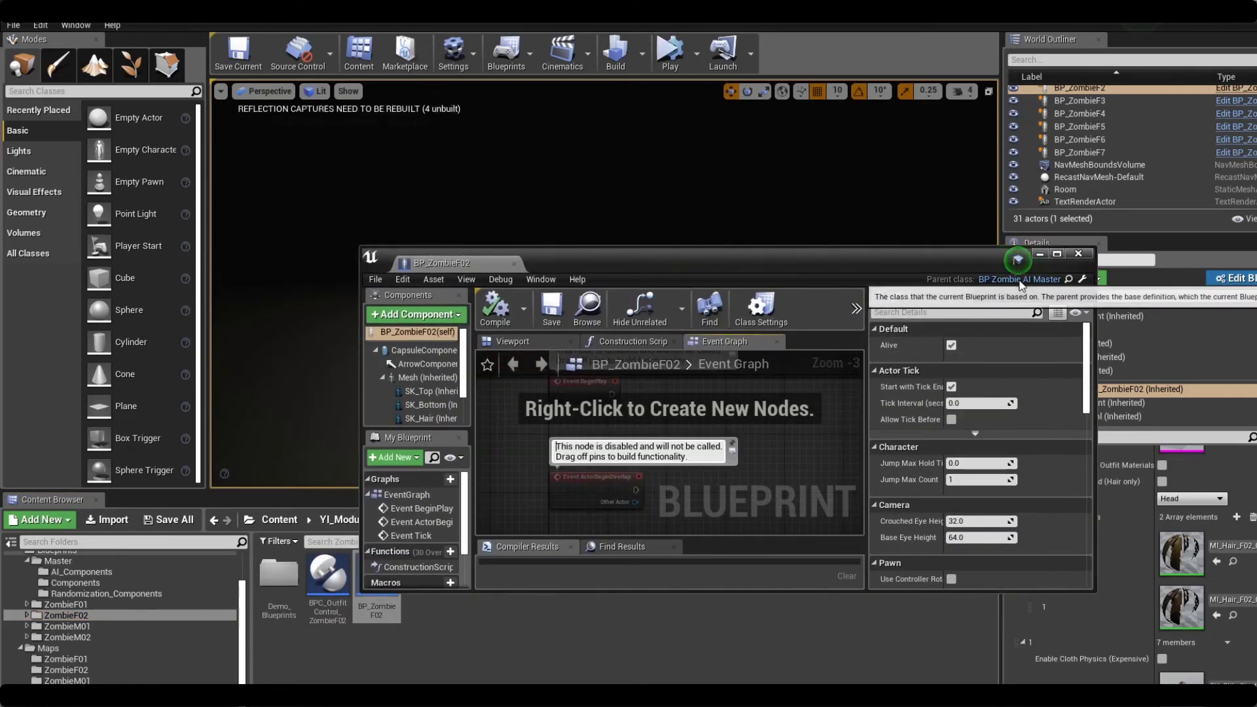
double_click(327, 574)
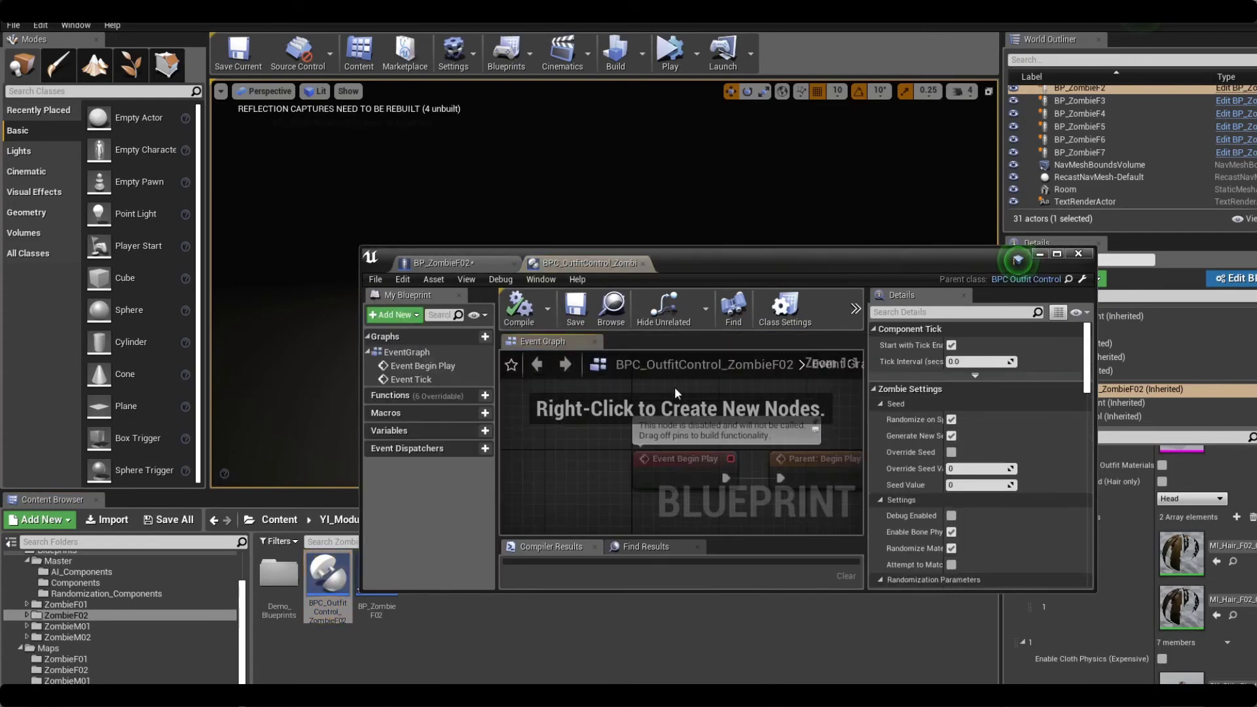
left_click_drag(757, 273, 731, 197)
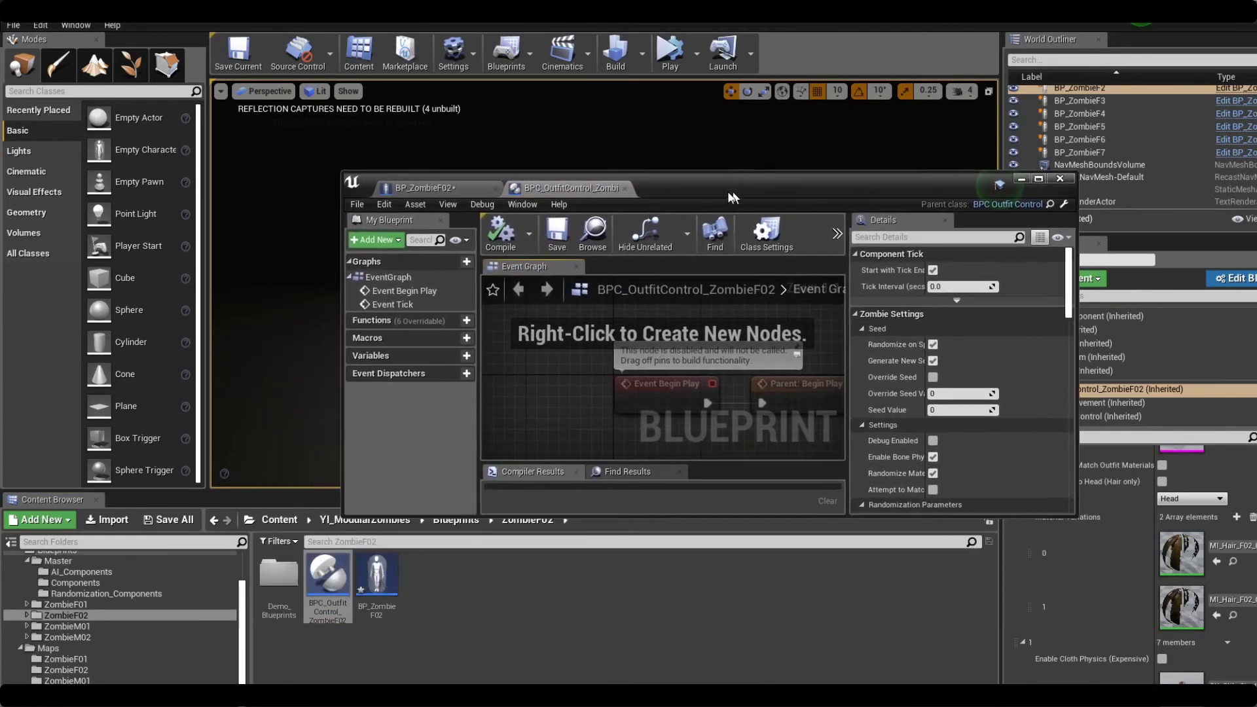
scroll(914, 393, "down", 10)
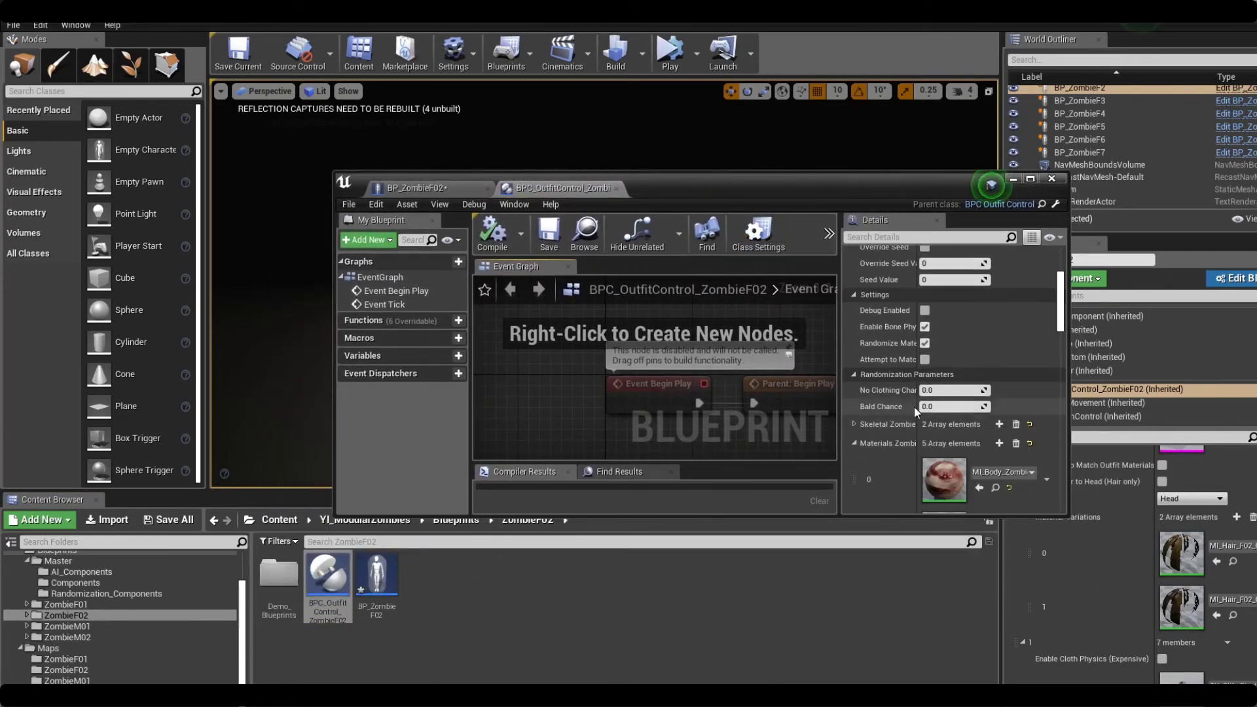
scroll(915, 339, "down", 3)
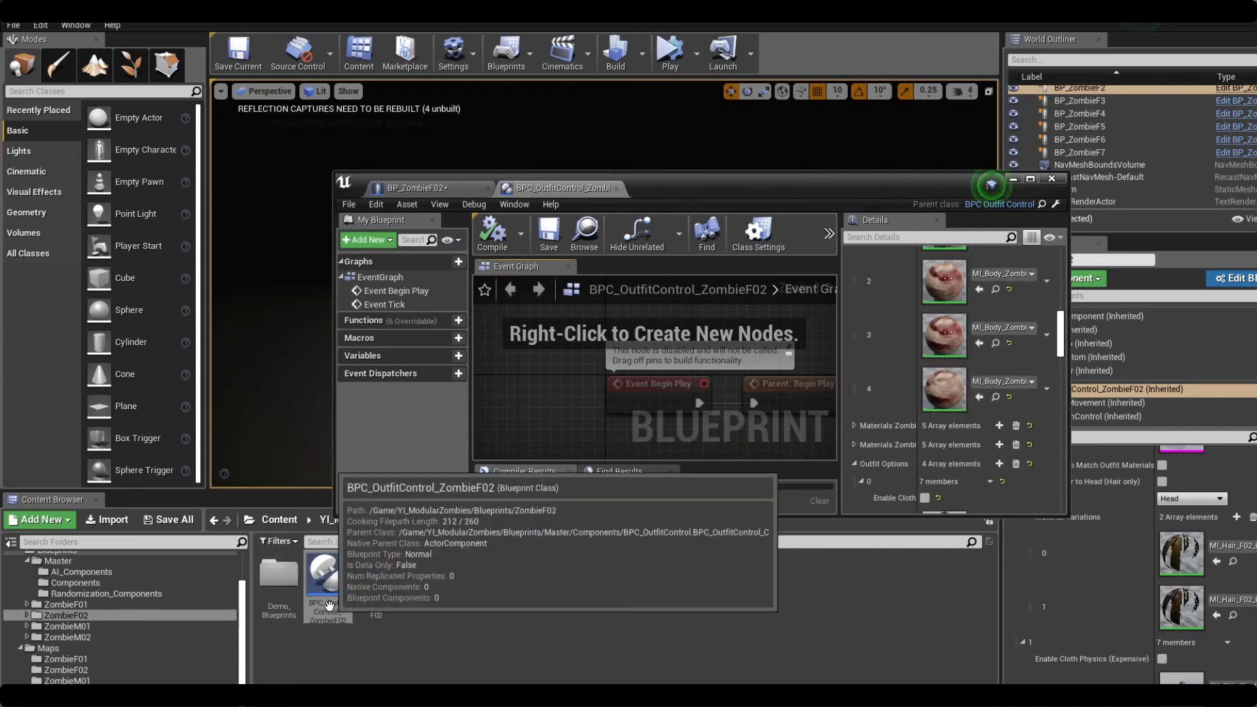
- Bring up the BP_ZombieF02 blueprint maximized and inspect its BPC_OutfitControl_ZombieF02 and BPC_MorphControl components
left_click(1013, 178)
double_click(377, 575)
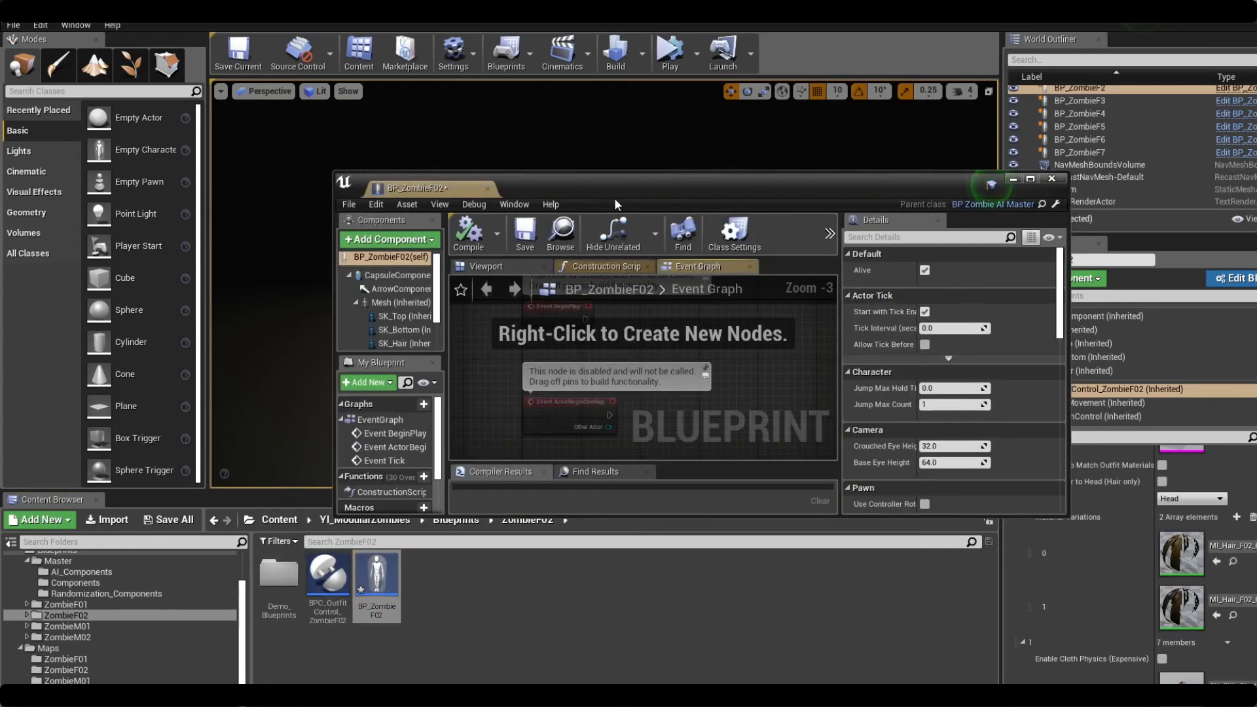
double_click(612, 191)
left_click(113, 209)
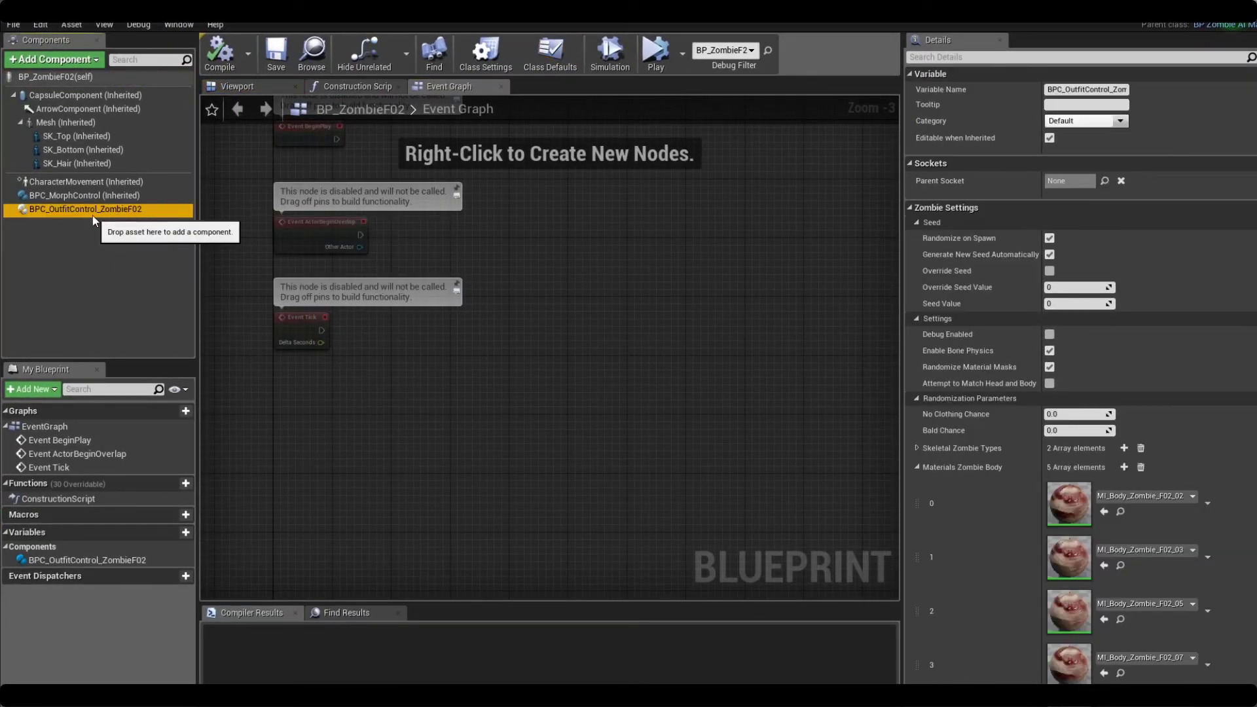
left_click(125, 196)
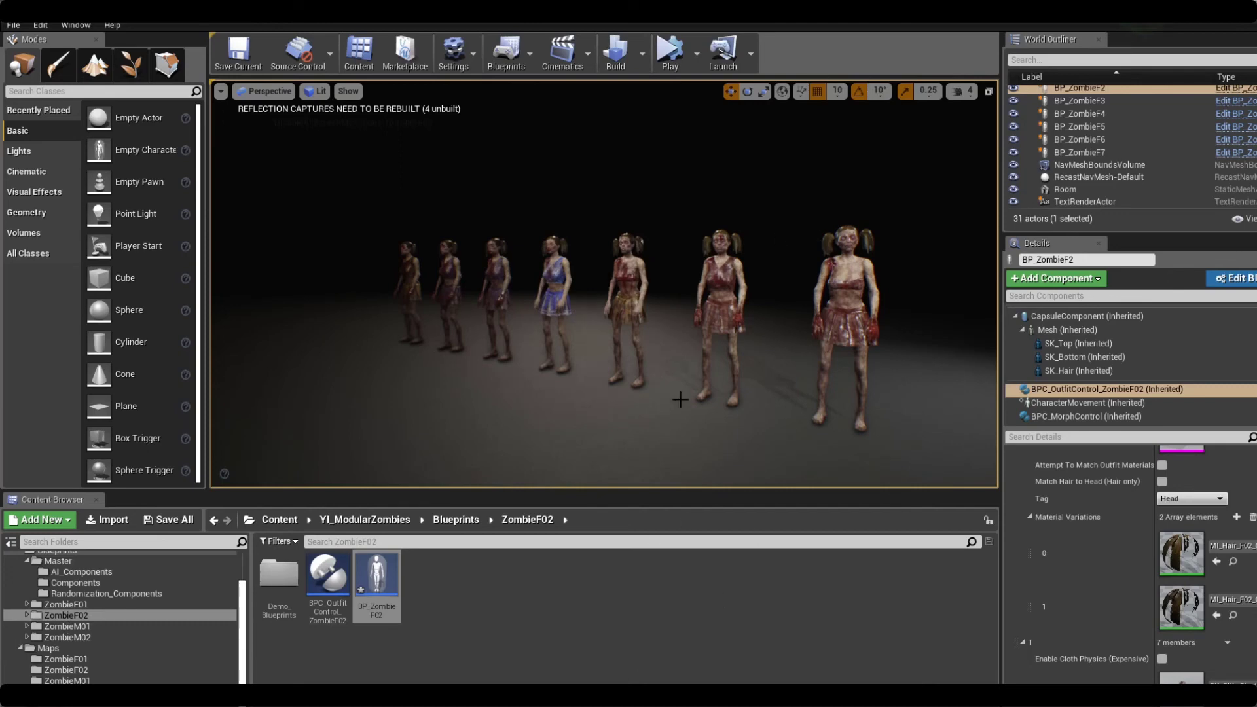
- Select BP_ZombieF3 in the level and show the contents of the Blueprints/Master folder
mouse_move(643, 338)
right_mouse_down()
mouse_move(654, 338)
mouse_move(641, 345)
right_mouse_up()
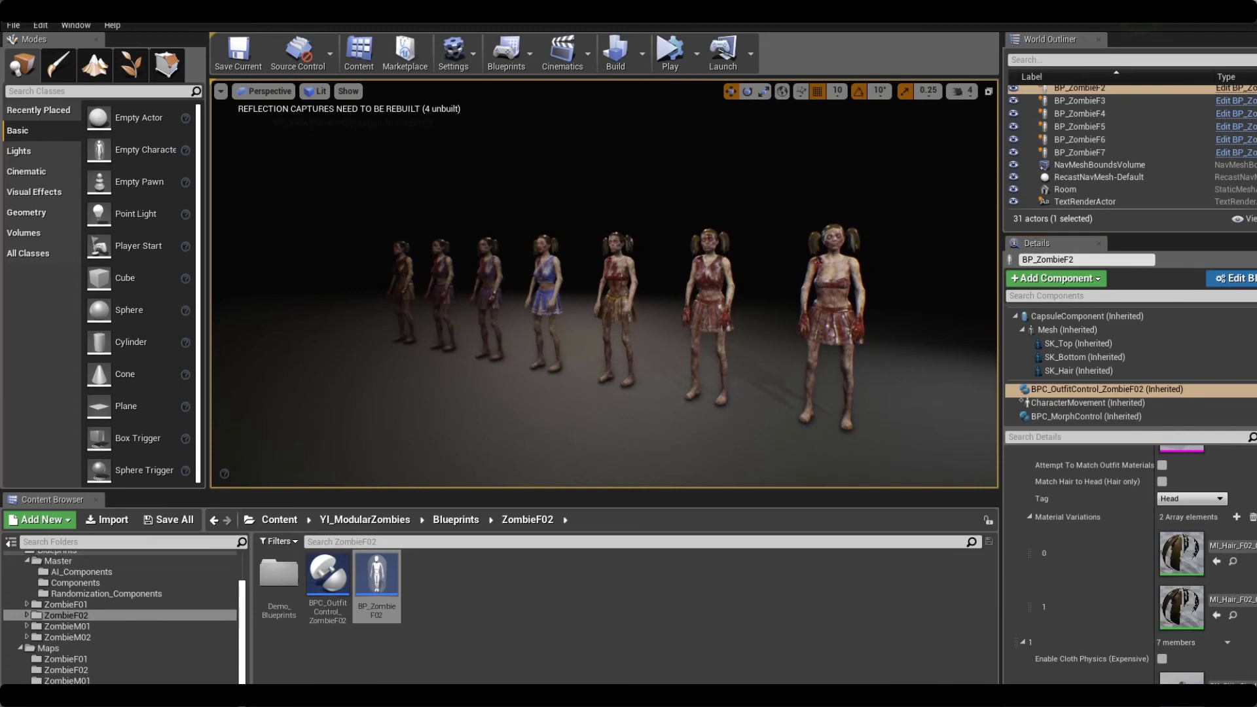
left_click(618, 307)
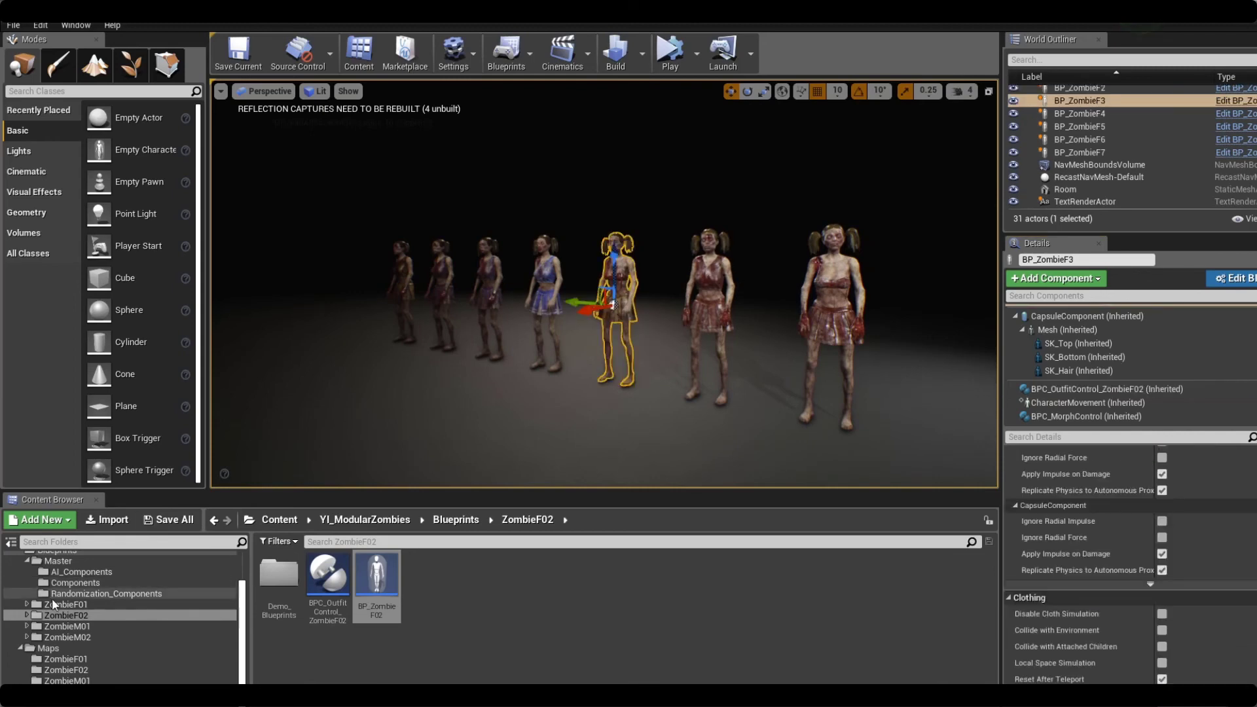
scroll(124, 608, "up", 2)
left_click(125, 614)
left_click(124, 605)
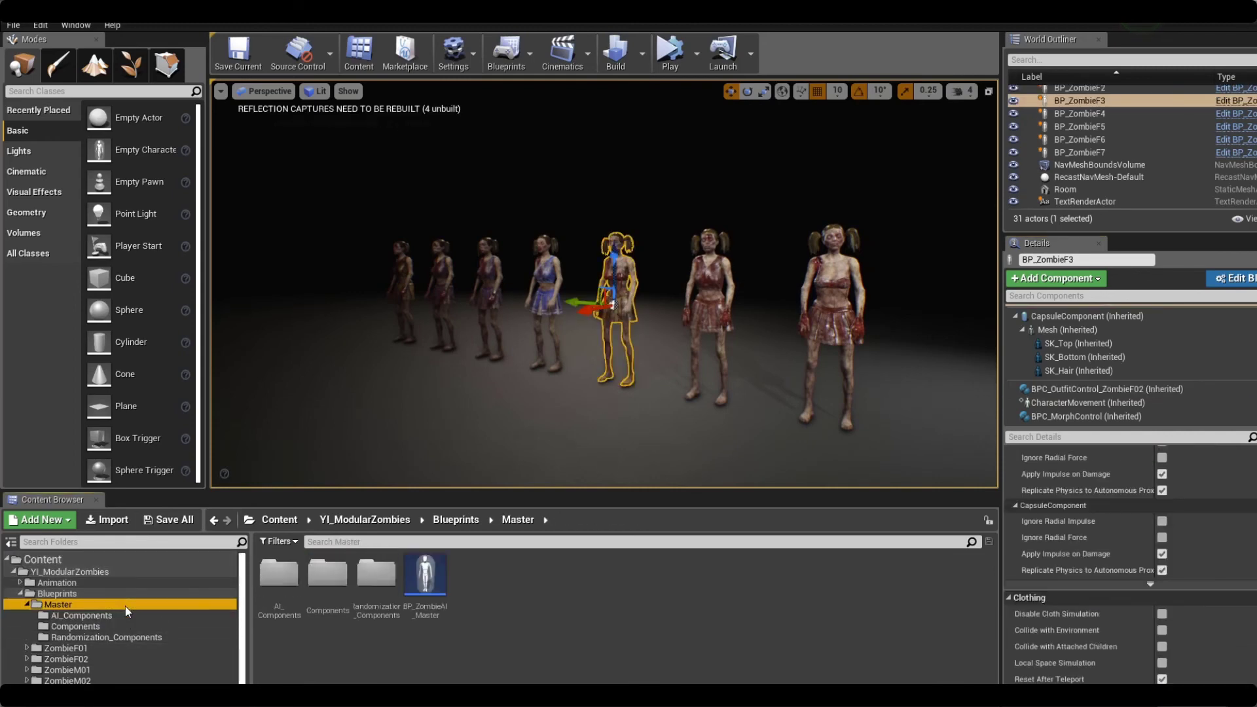
- Look through the Master folder's Components, Randomization_Components and AI_Components subfolders
left_click(135, 593)
left_click(134, 603)
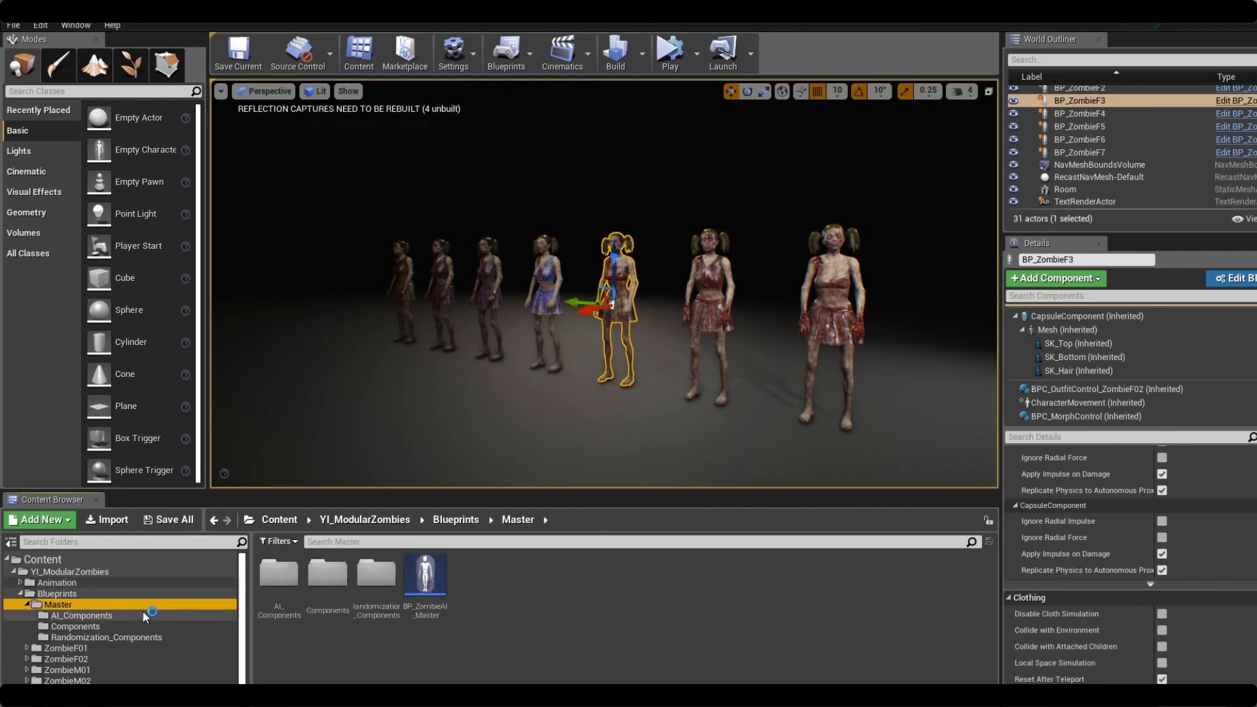
left_click(129, 614)
left_click(116, 627)
left_click(118, 635)
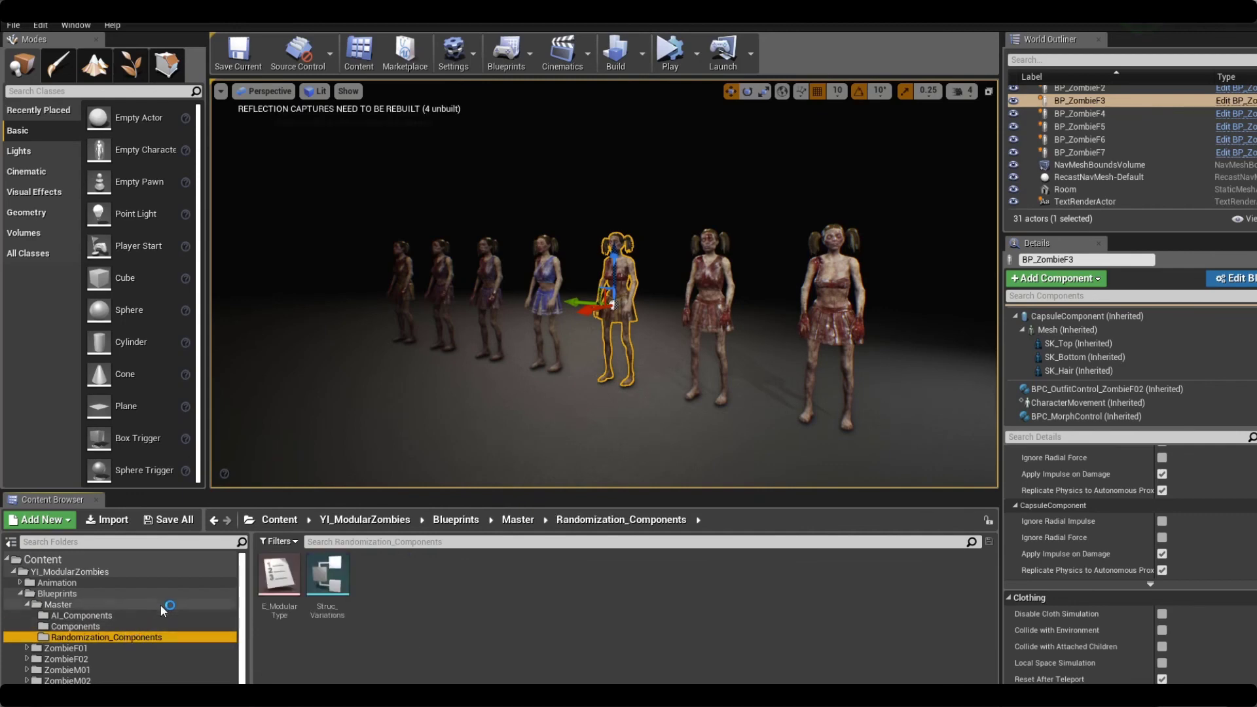
left_click(84, 625)
left_click(82, 615)
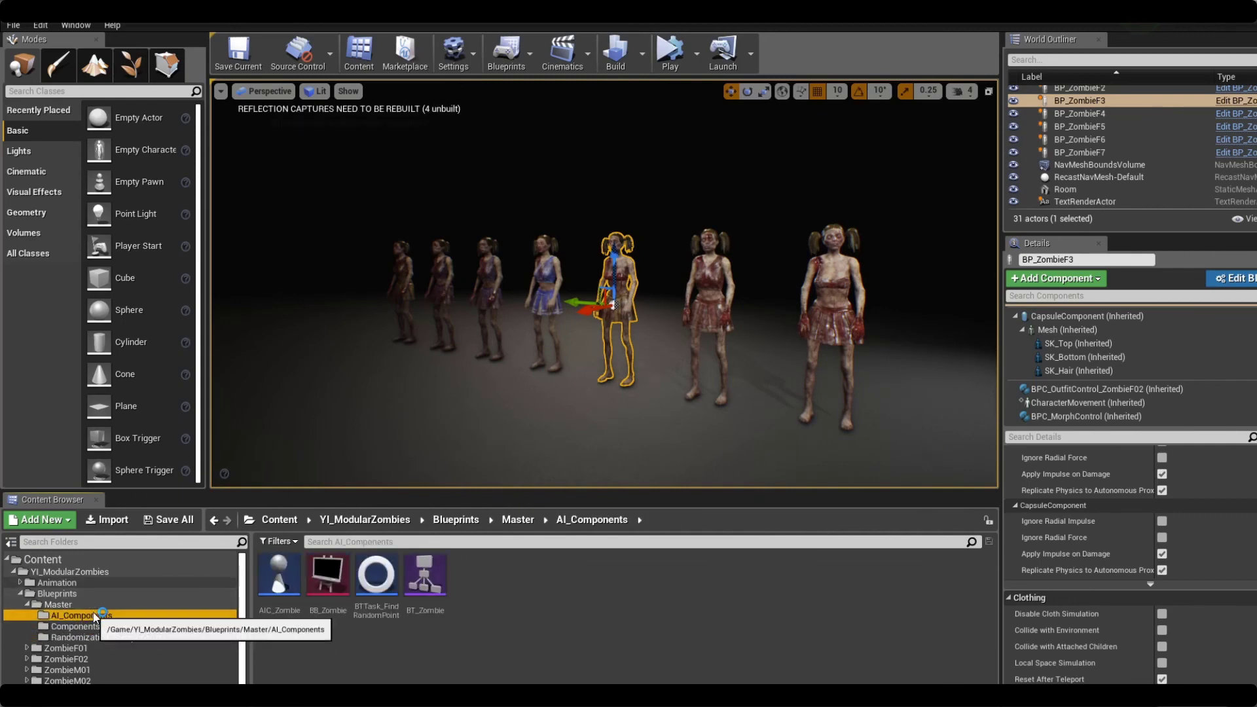
- View the Animation folder's contents and return to the Blueprints folder of YI_ModularZombies
left_click(103, 606)
left_click(113, 592)
left_click(115, 582)
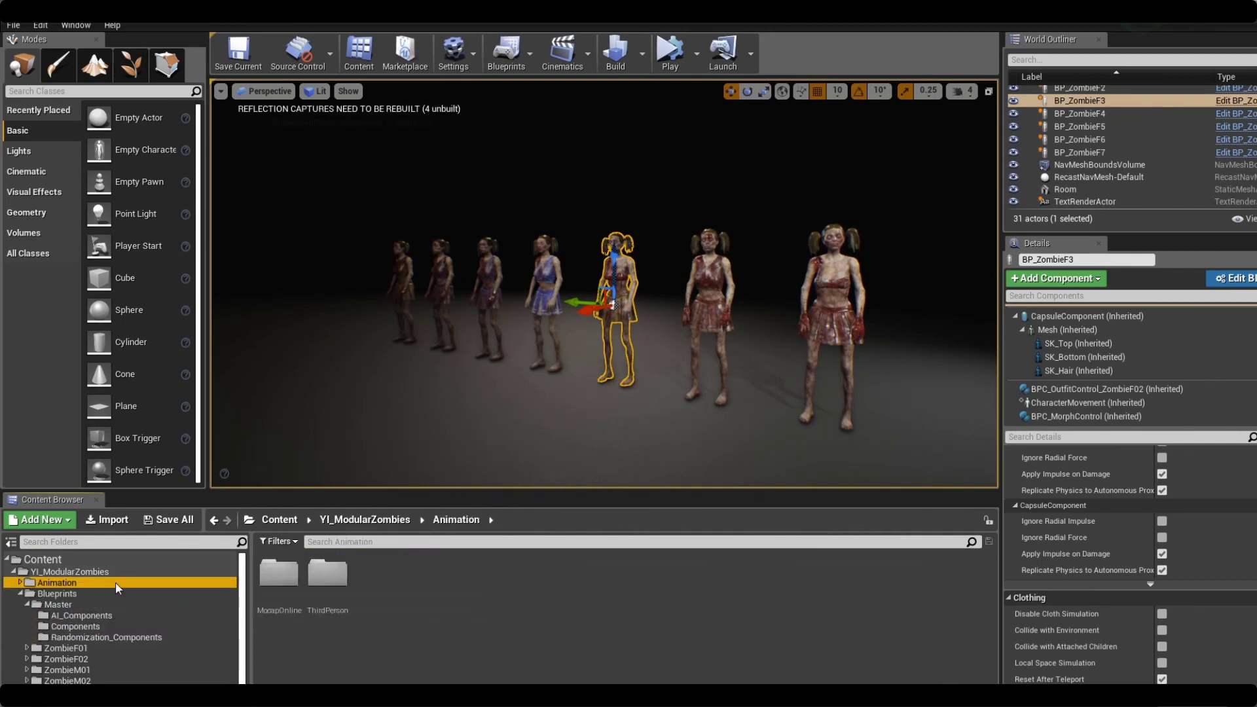
left_click(114, 591)
left_click(596, 562)
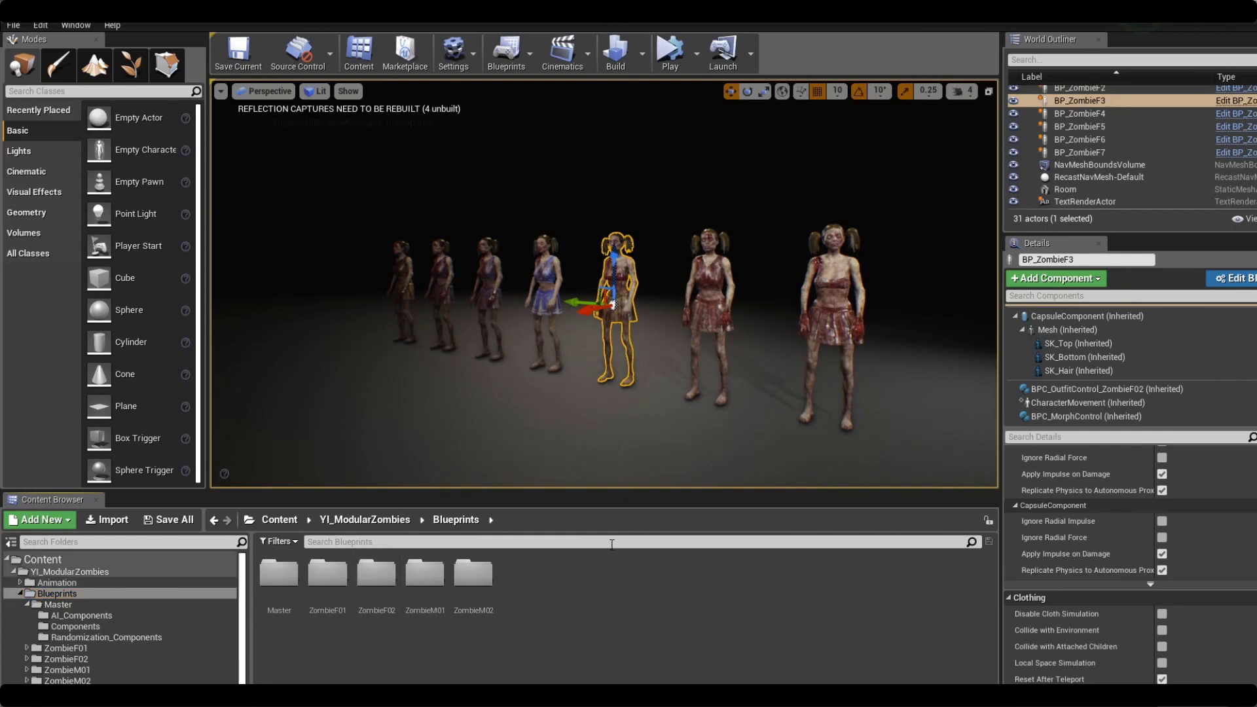